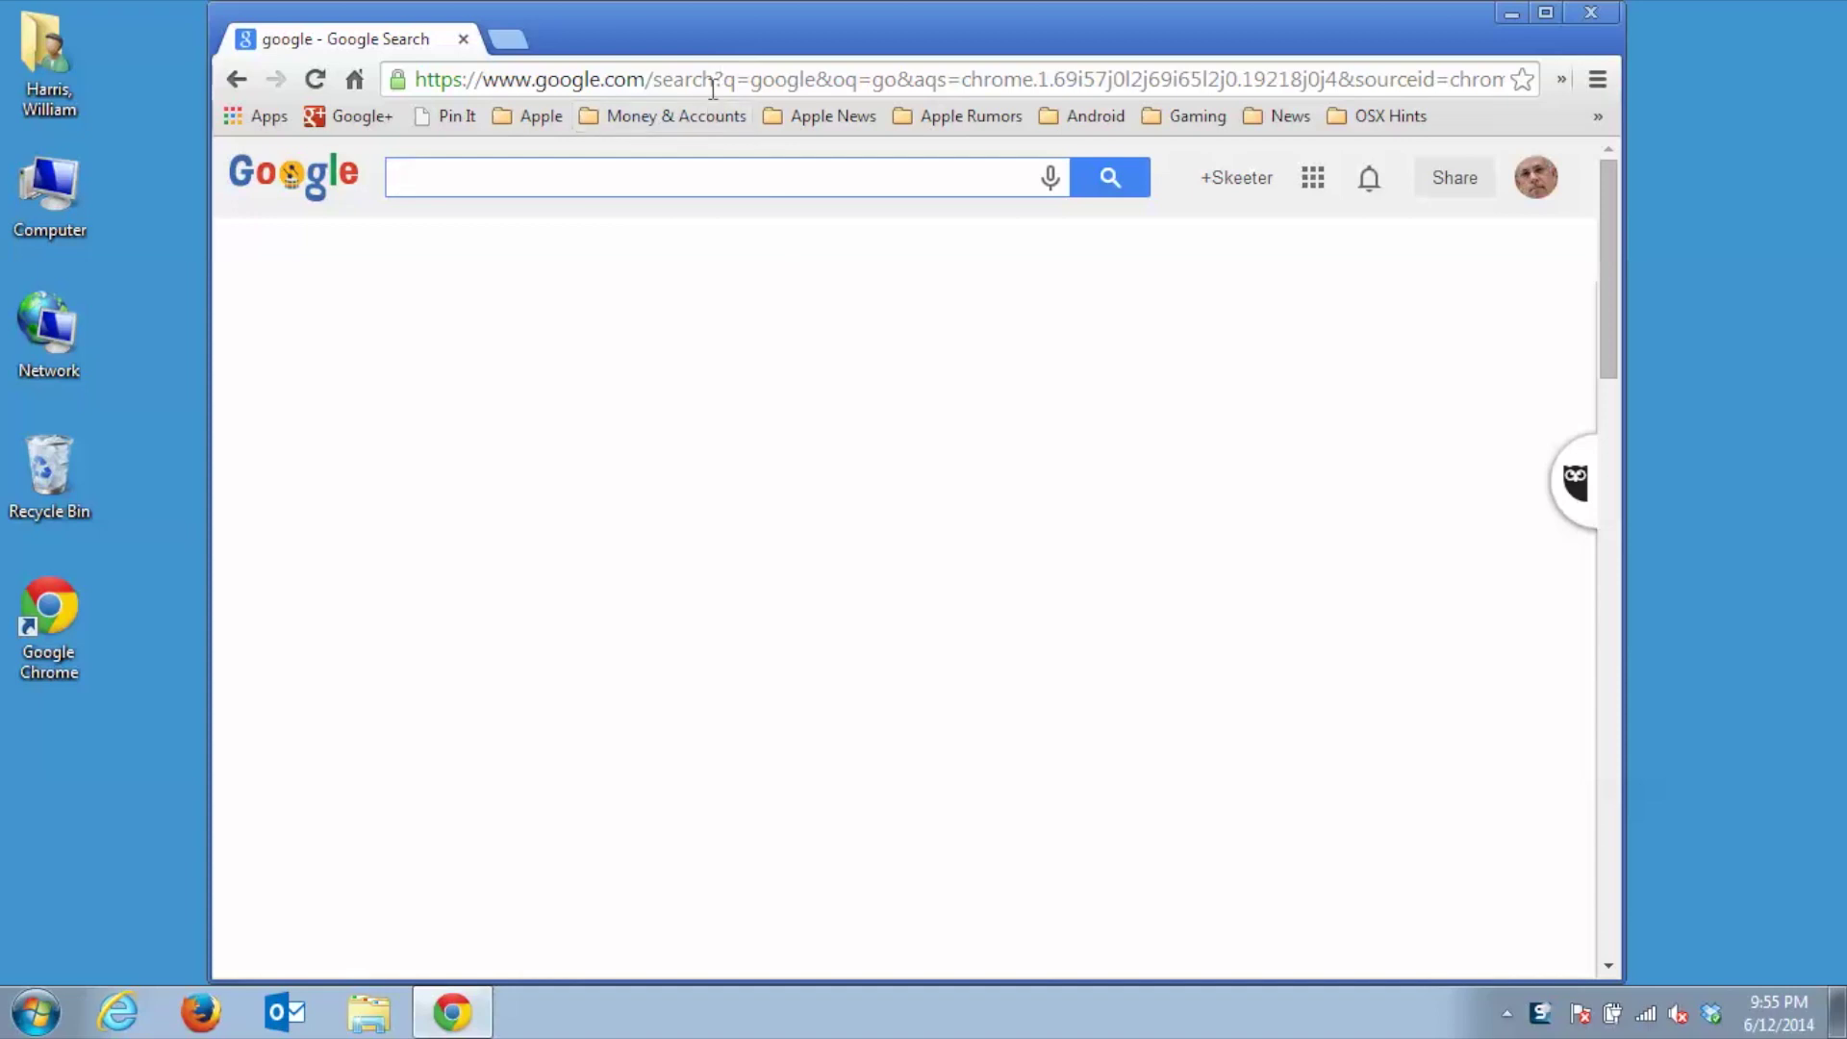
Select the current web address in Chrome's address bar on the Windows PC so it can be replaced
click(713, 83)
Load access.parallels.com and sign in with the account e-mail and password
text(access.parallels.com)
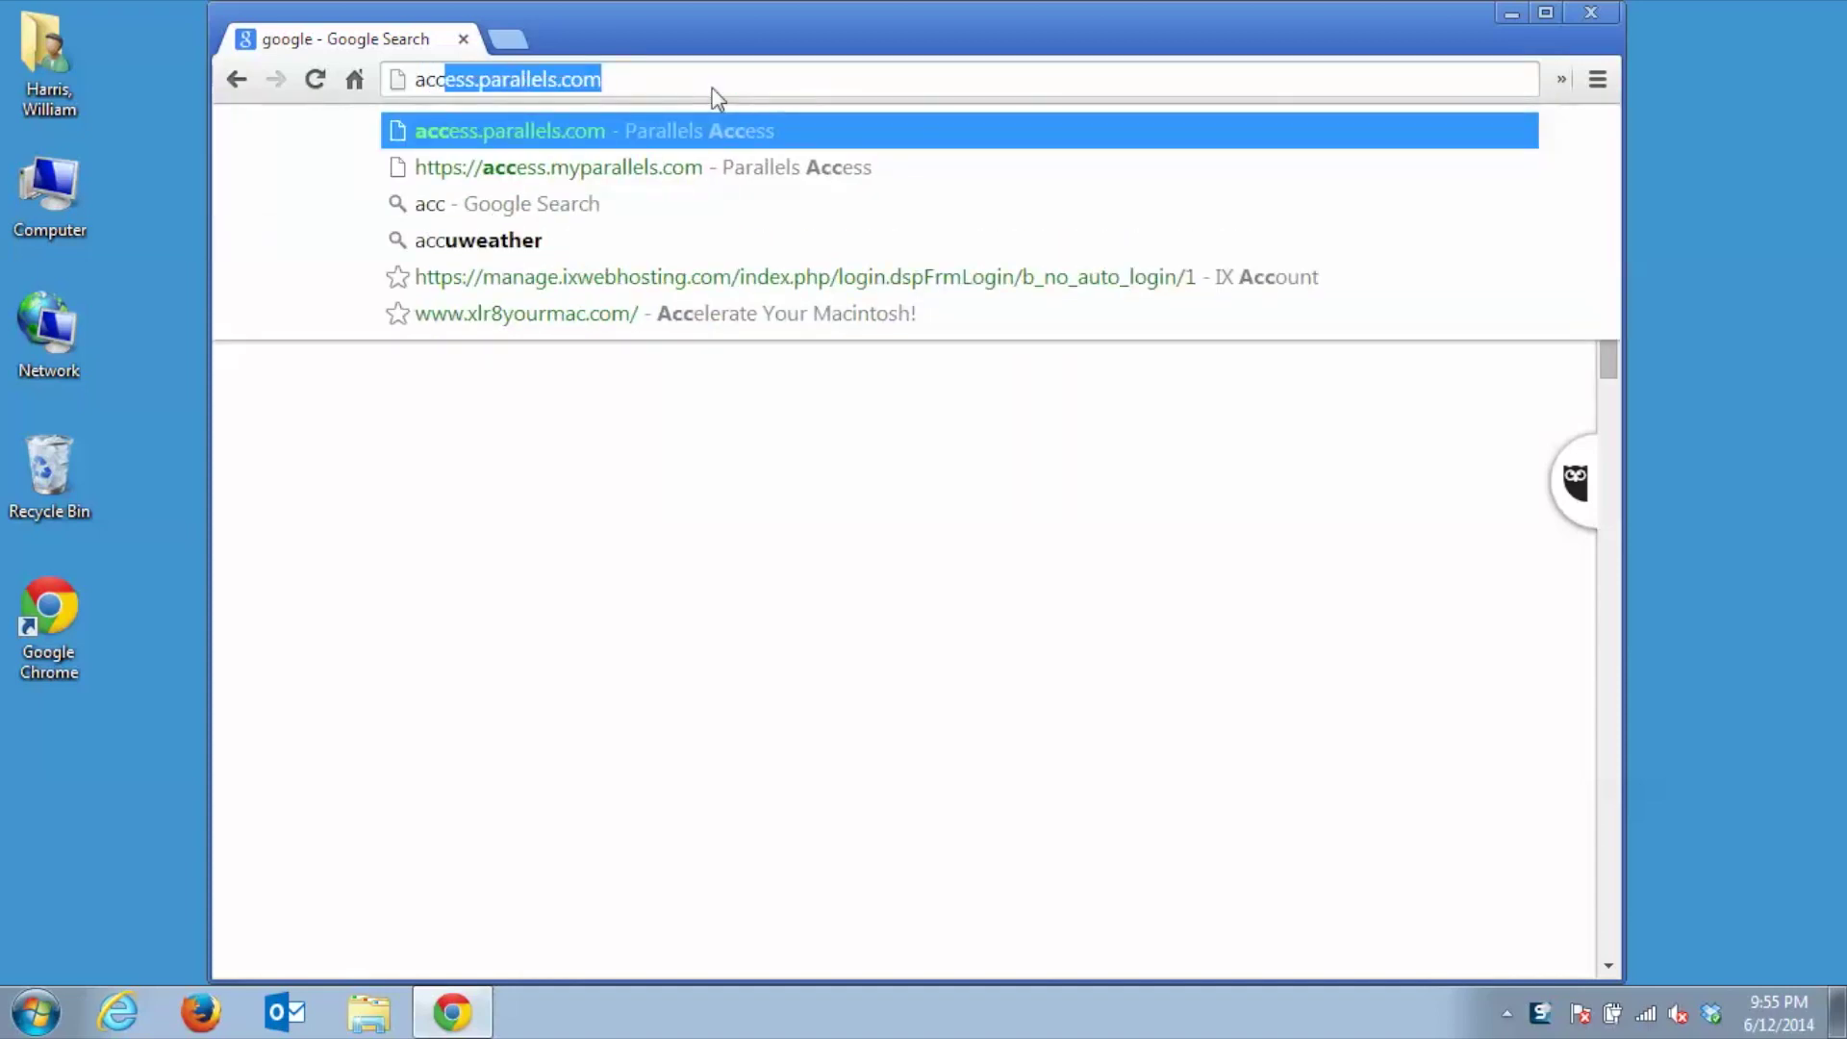
key(Return)
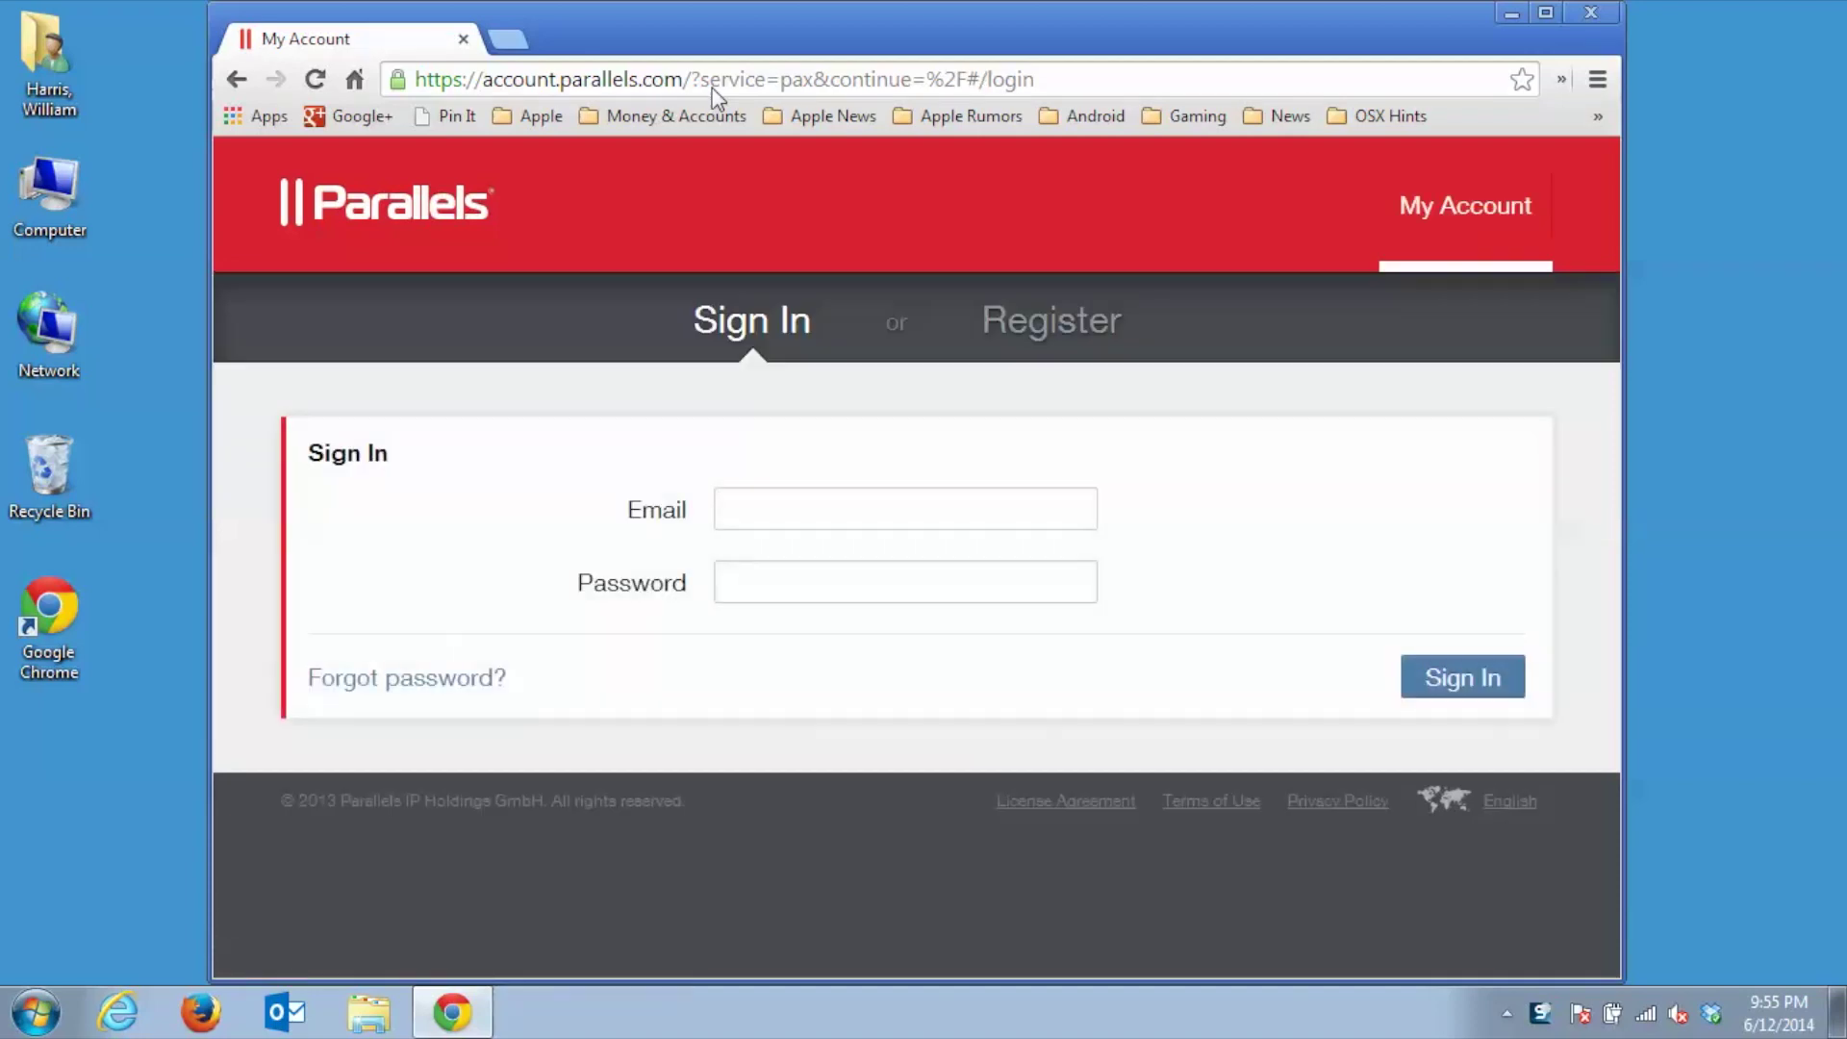
click(763, 493)
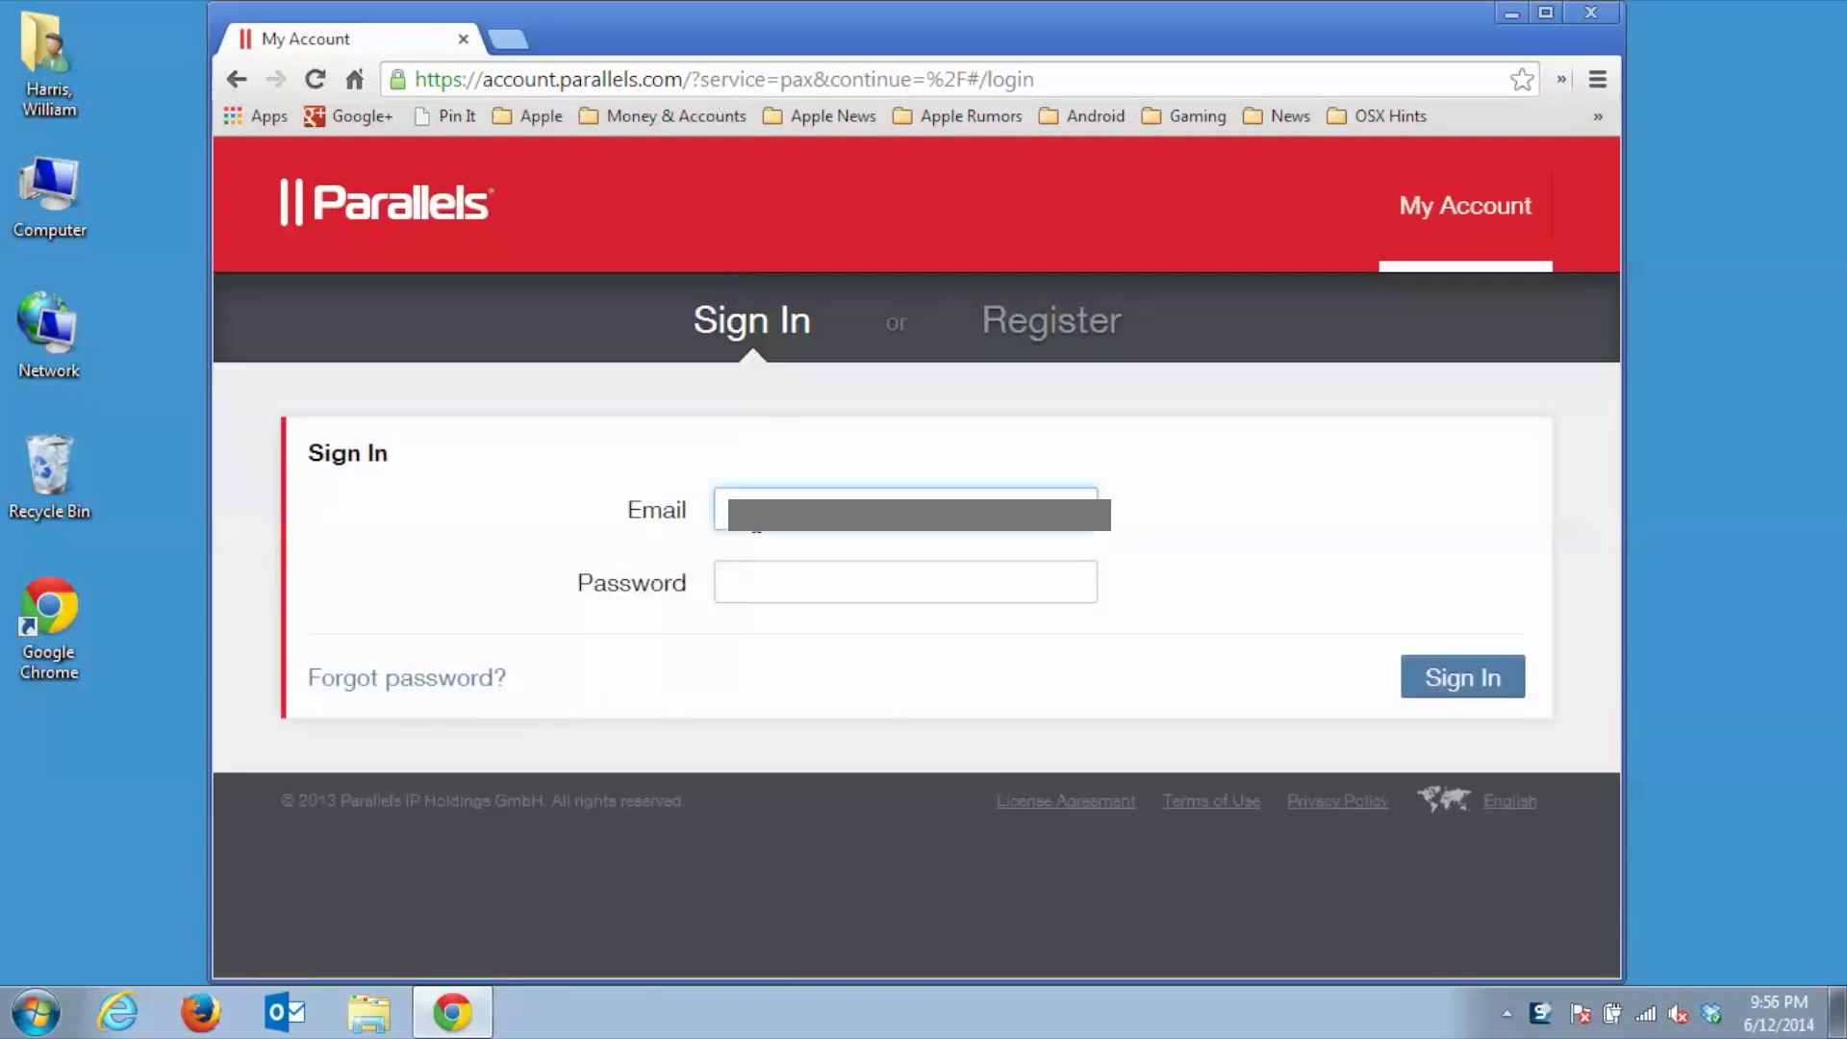
key(Tab)
text(********)
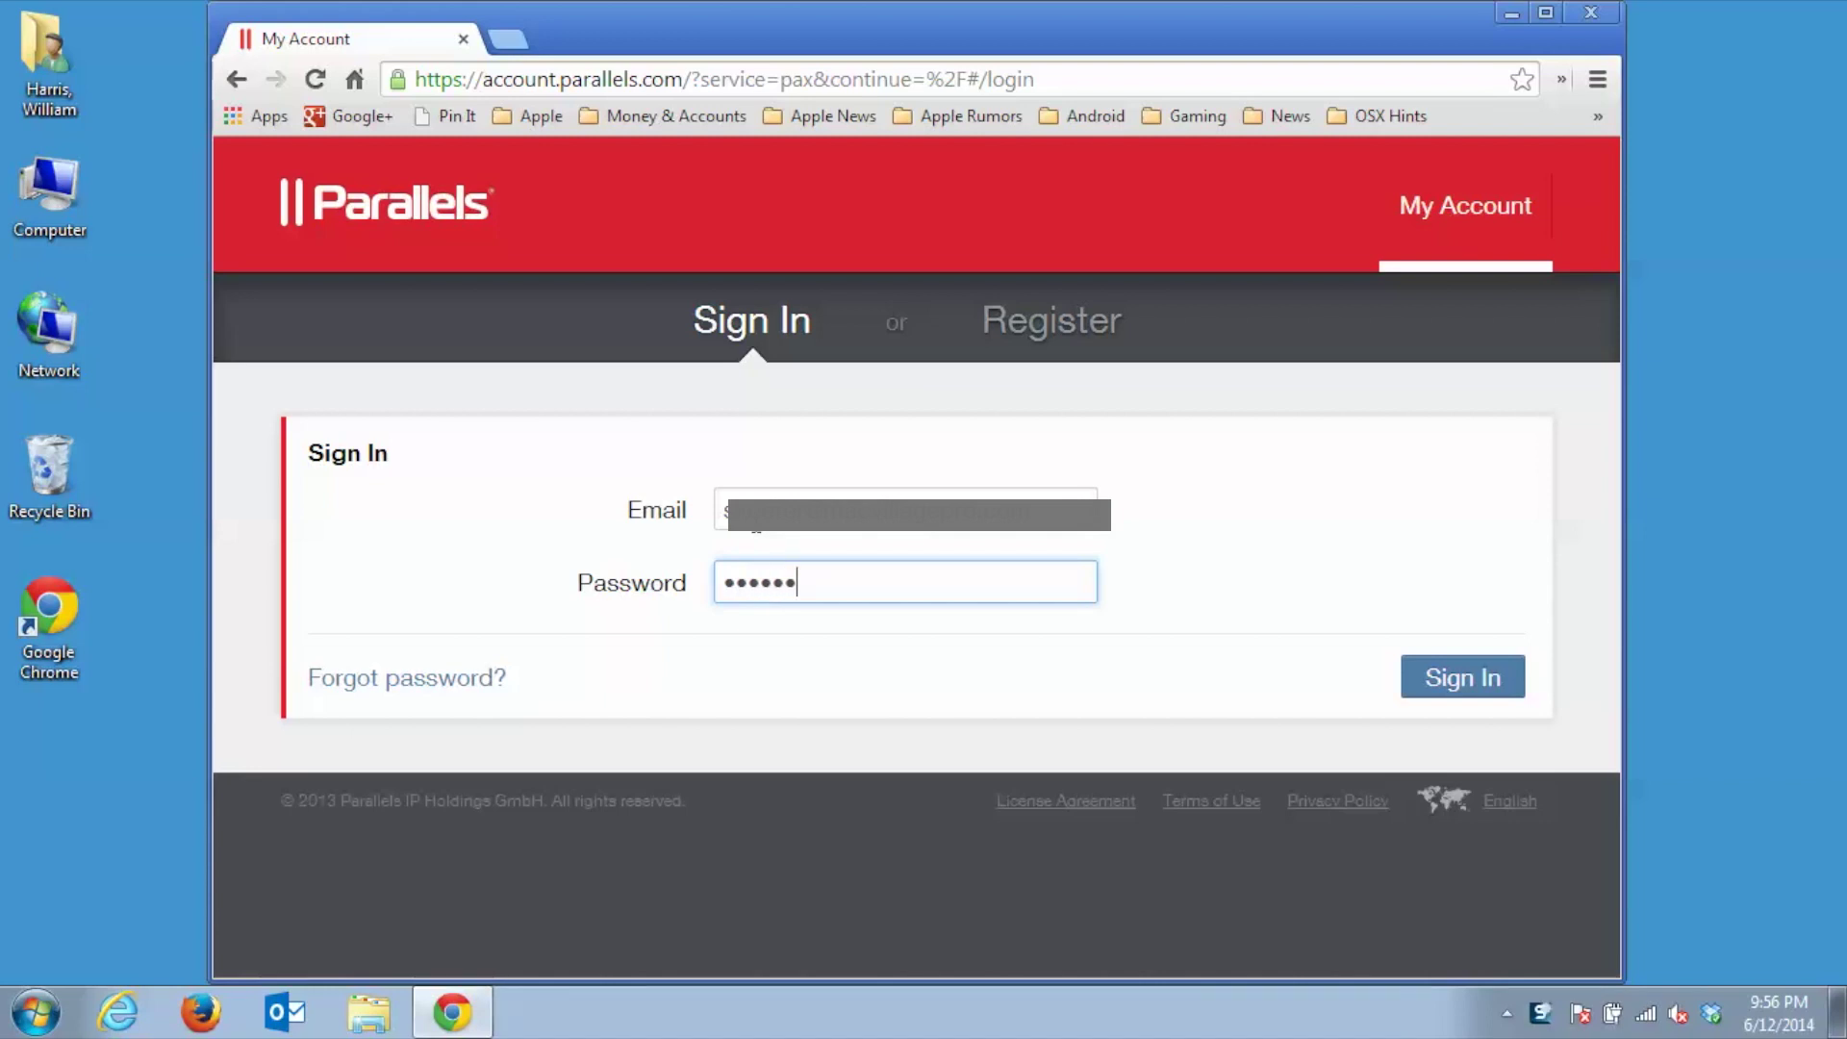
text(**)
click(1433, 676)
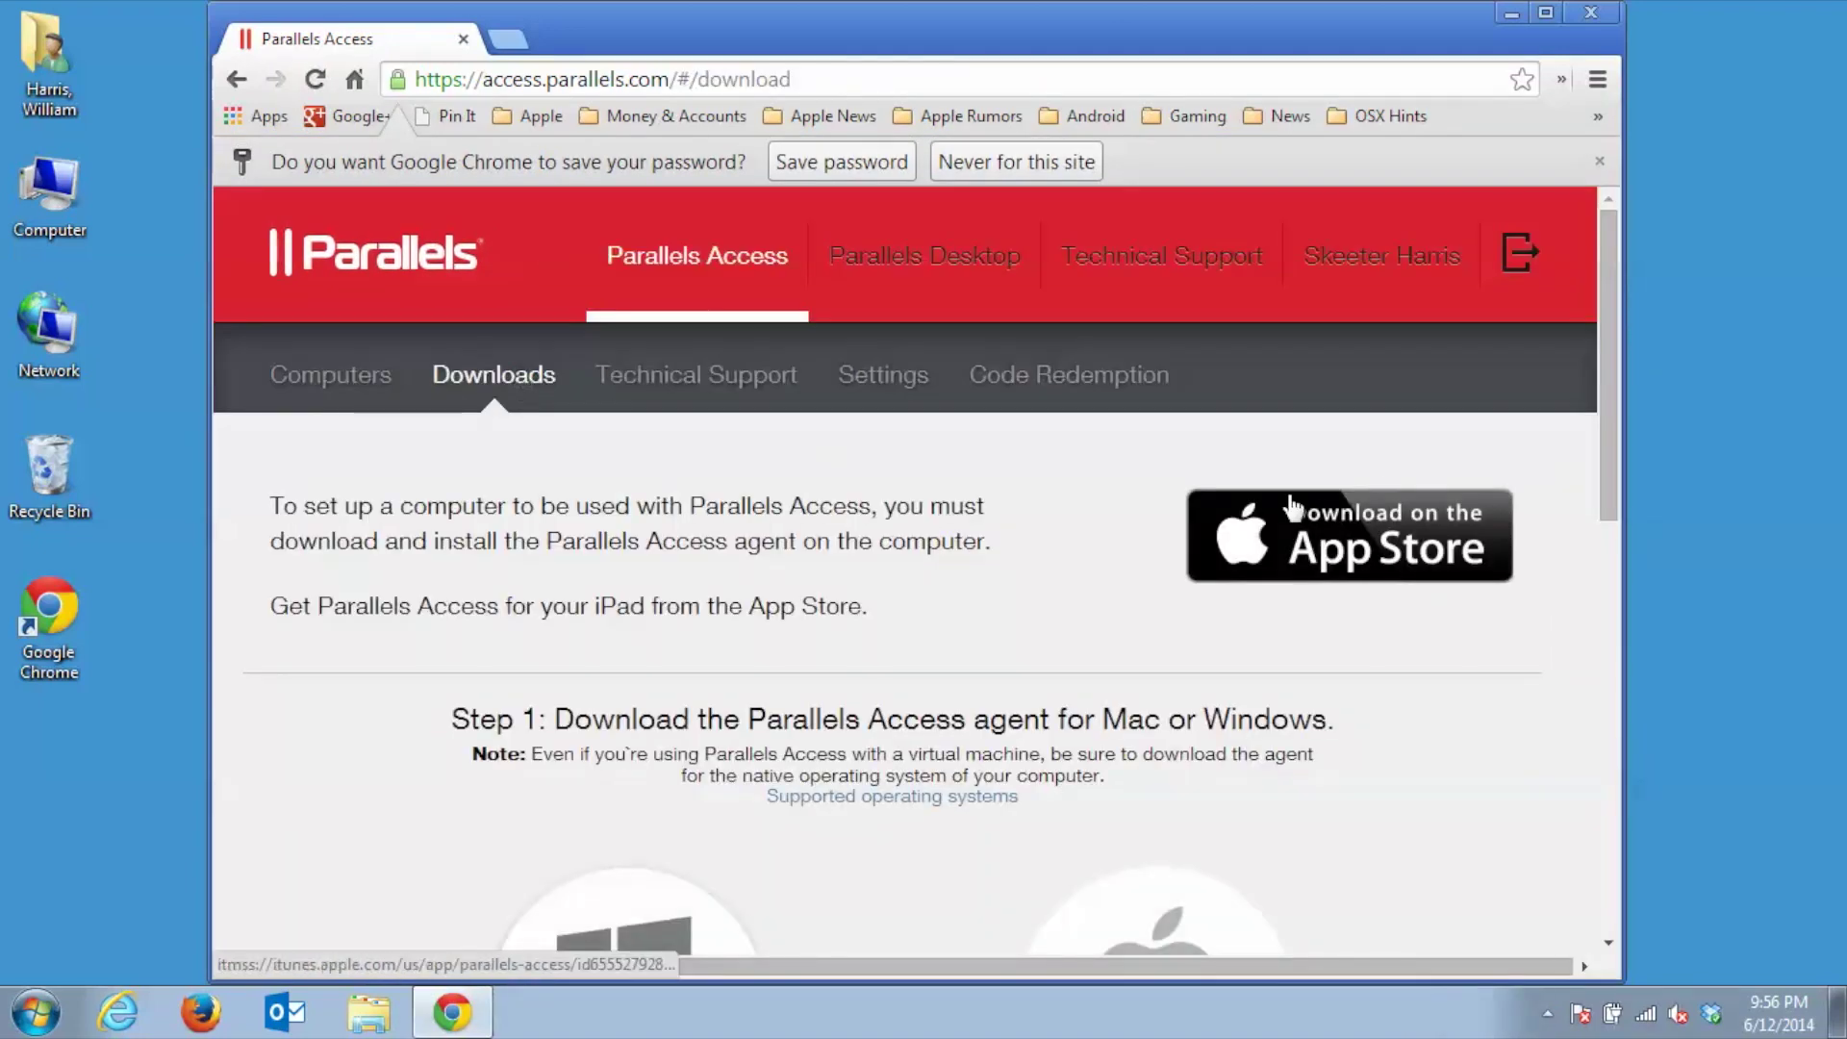
Download the Parallels Access agent for Windows from Step 1, then minimize Chrome
drag(1601, 348, 1596, 510)
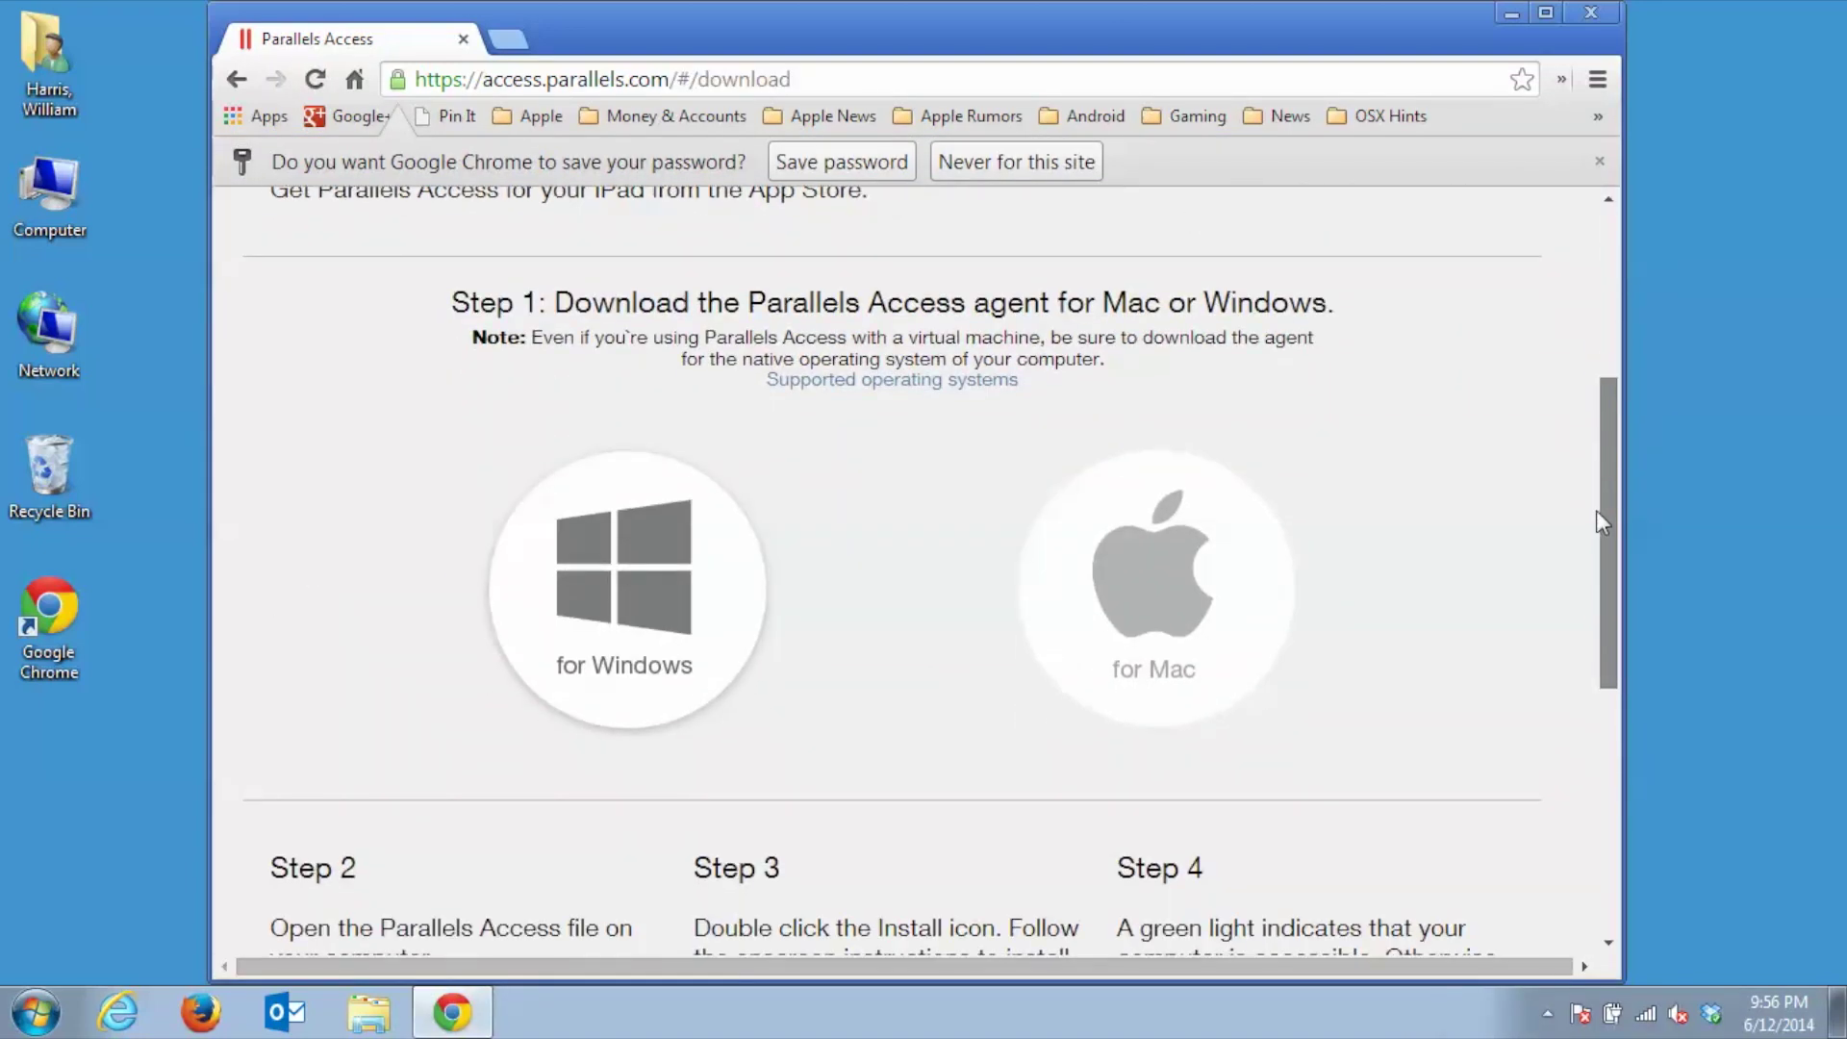
mouse_move(730, 548)
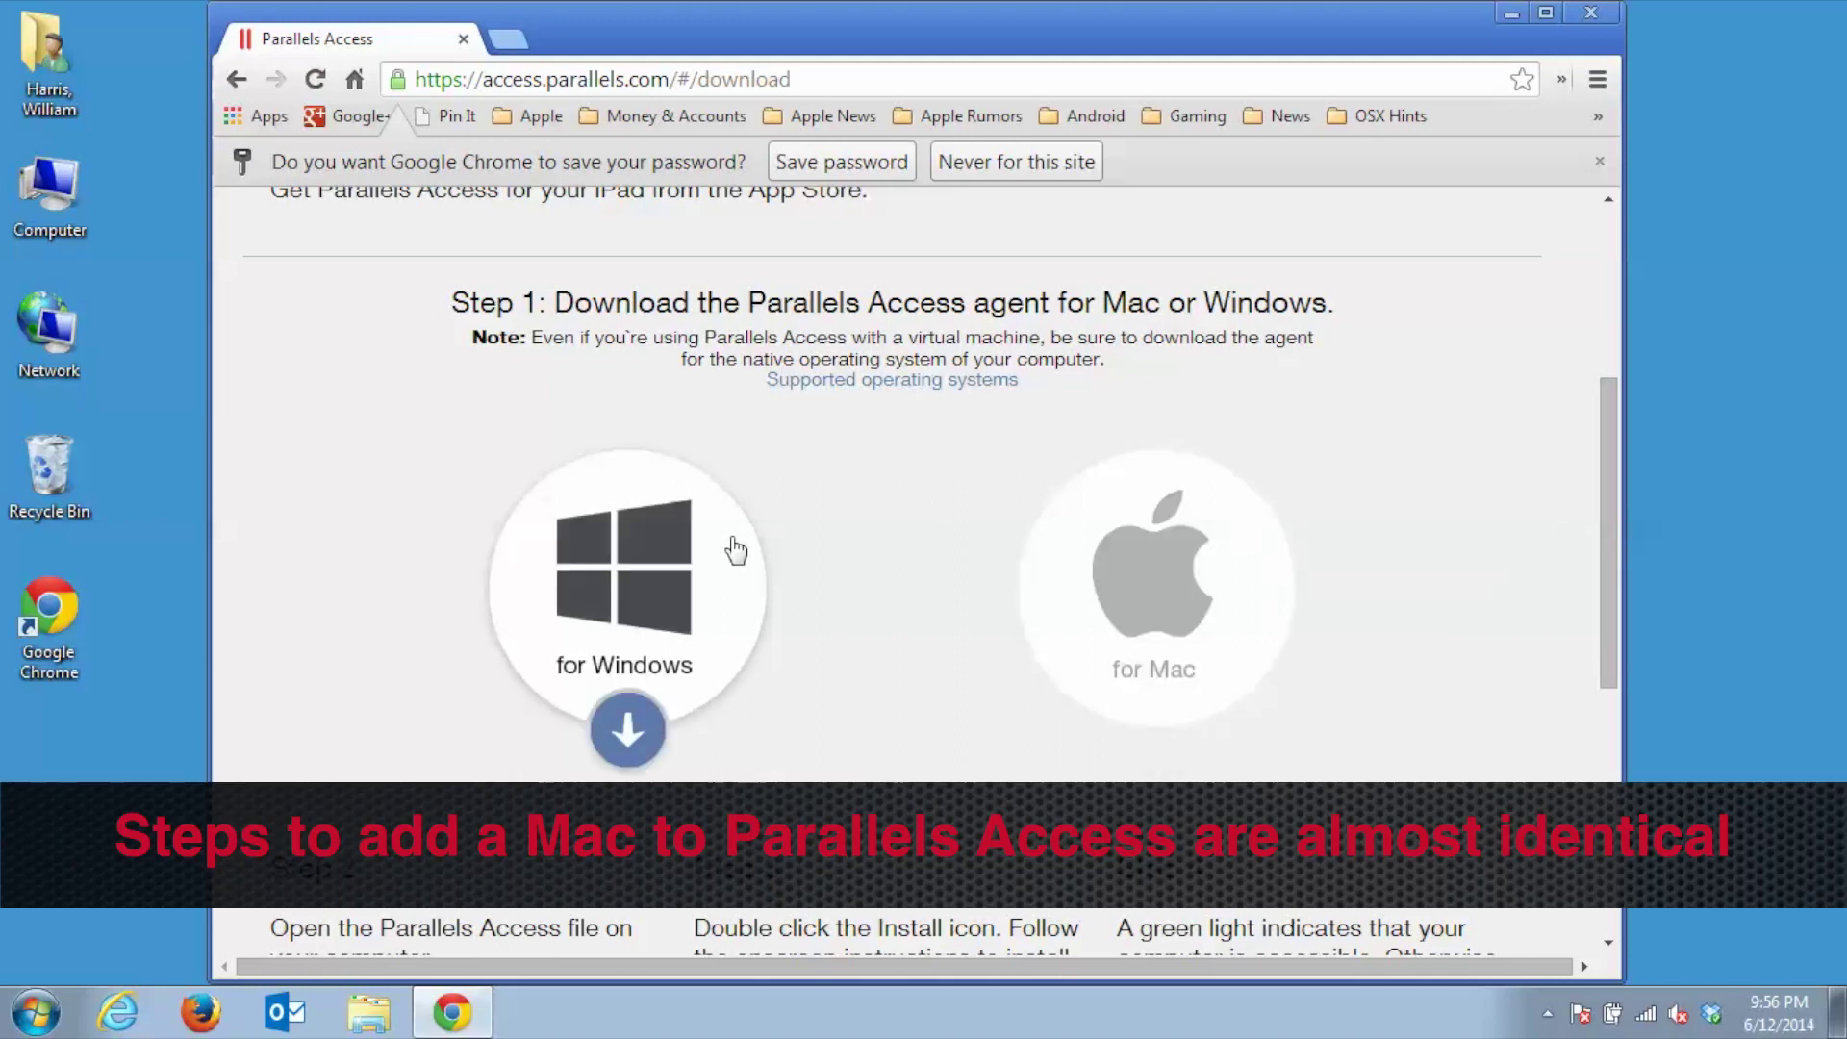
click(625, 728)
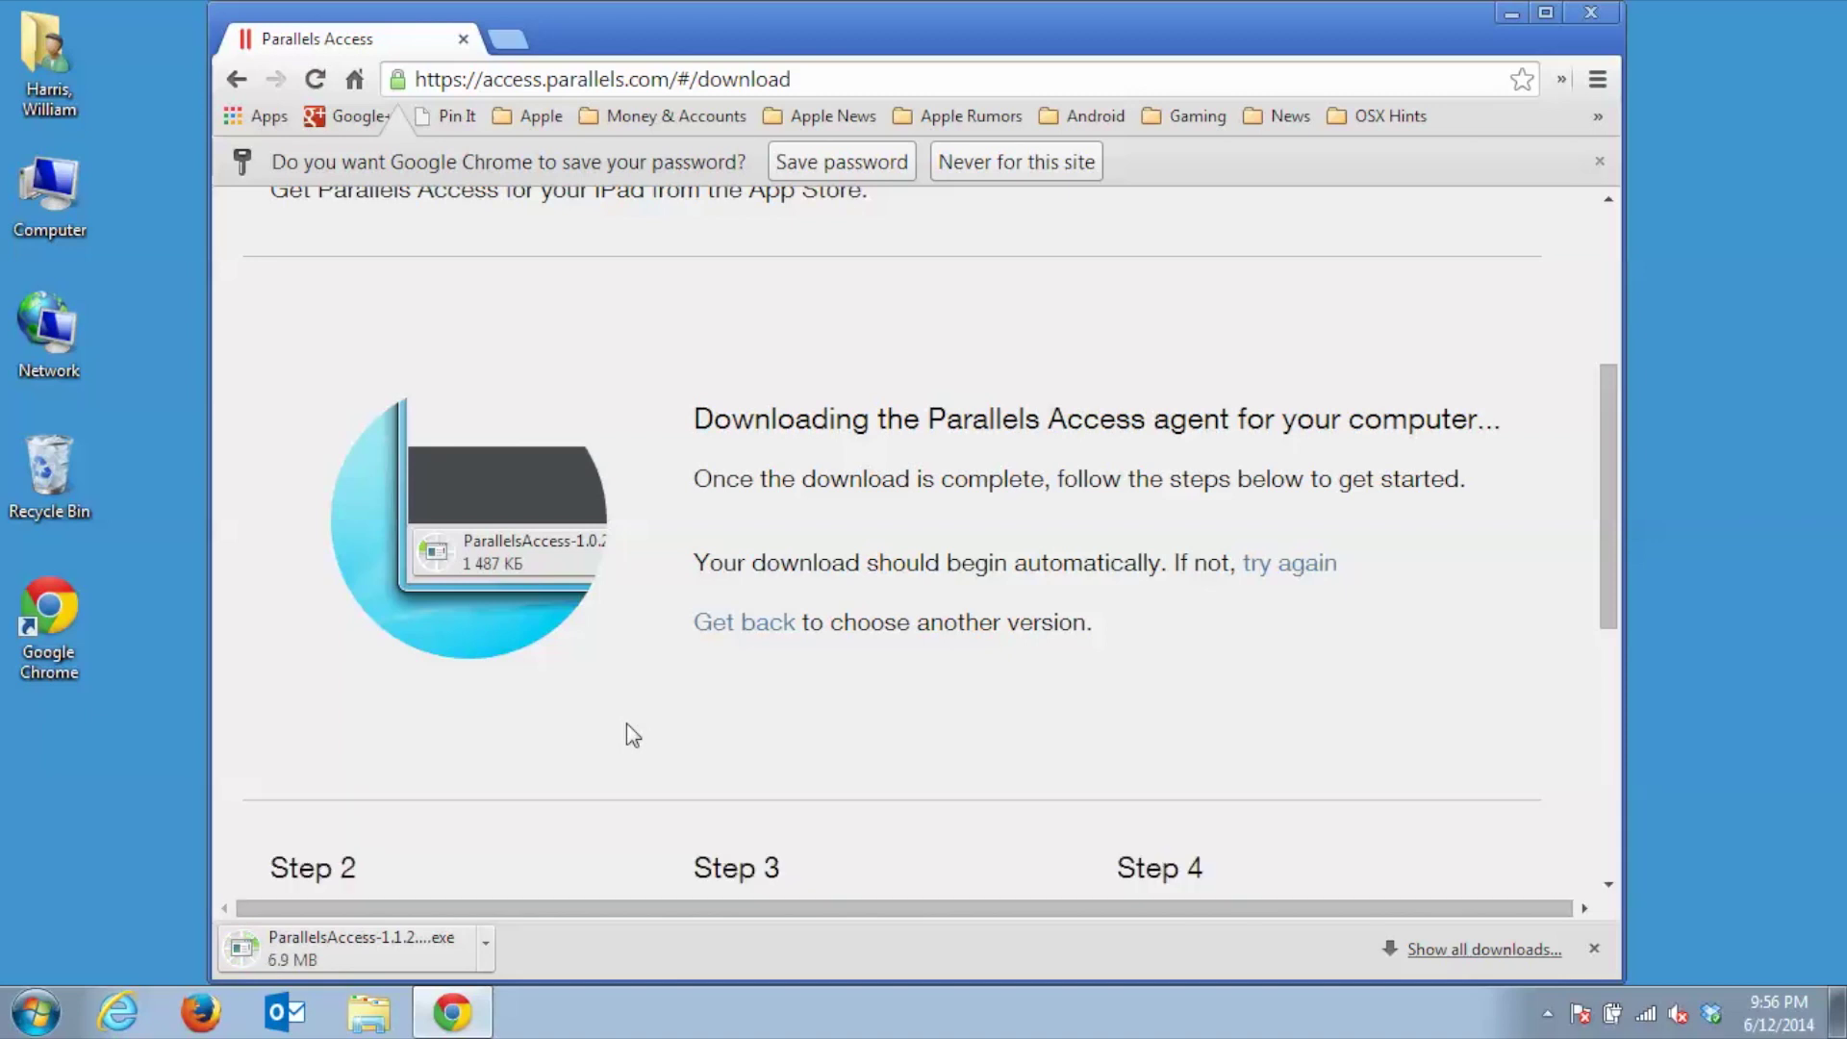
click(1511, 10)
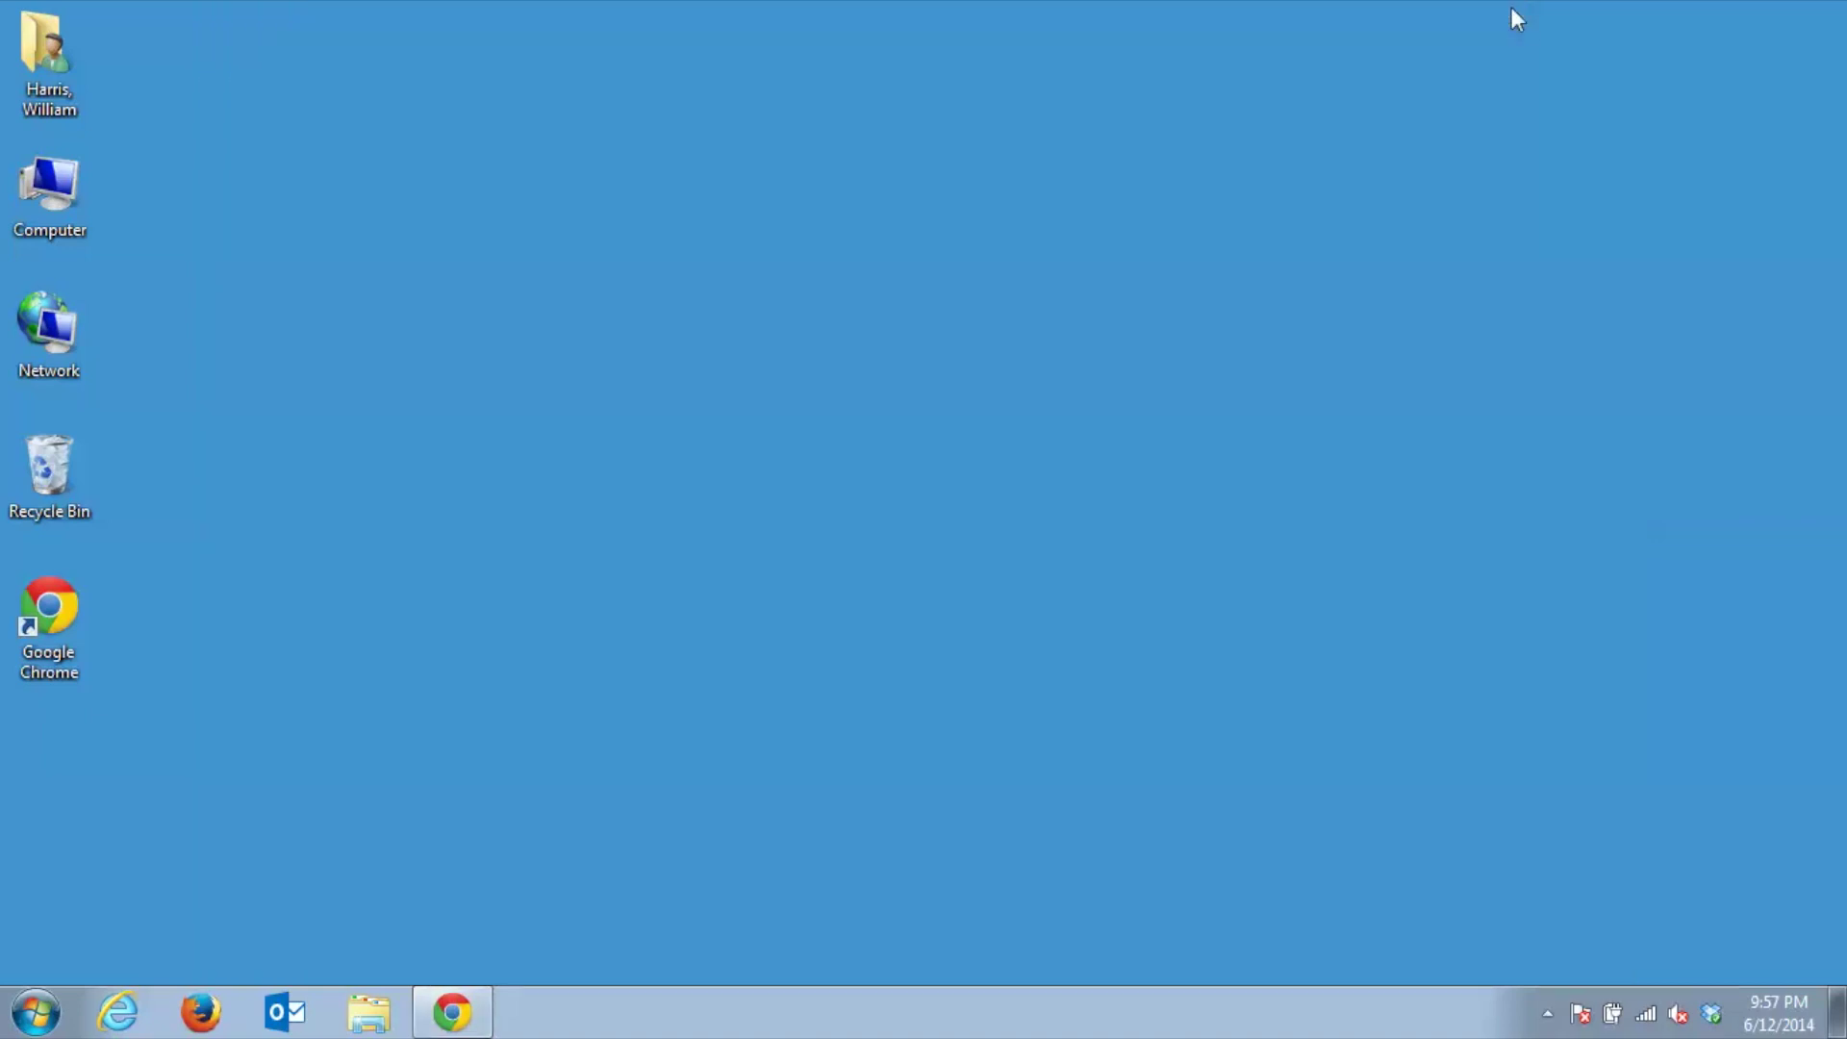
Launch the ParallelsAccess-2.0.0-26178-win installer from the Downloads folder in Explorer
click(370, 1005)
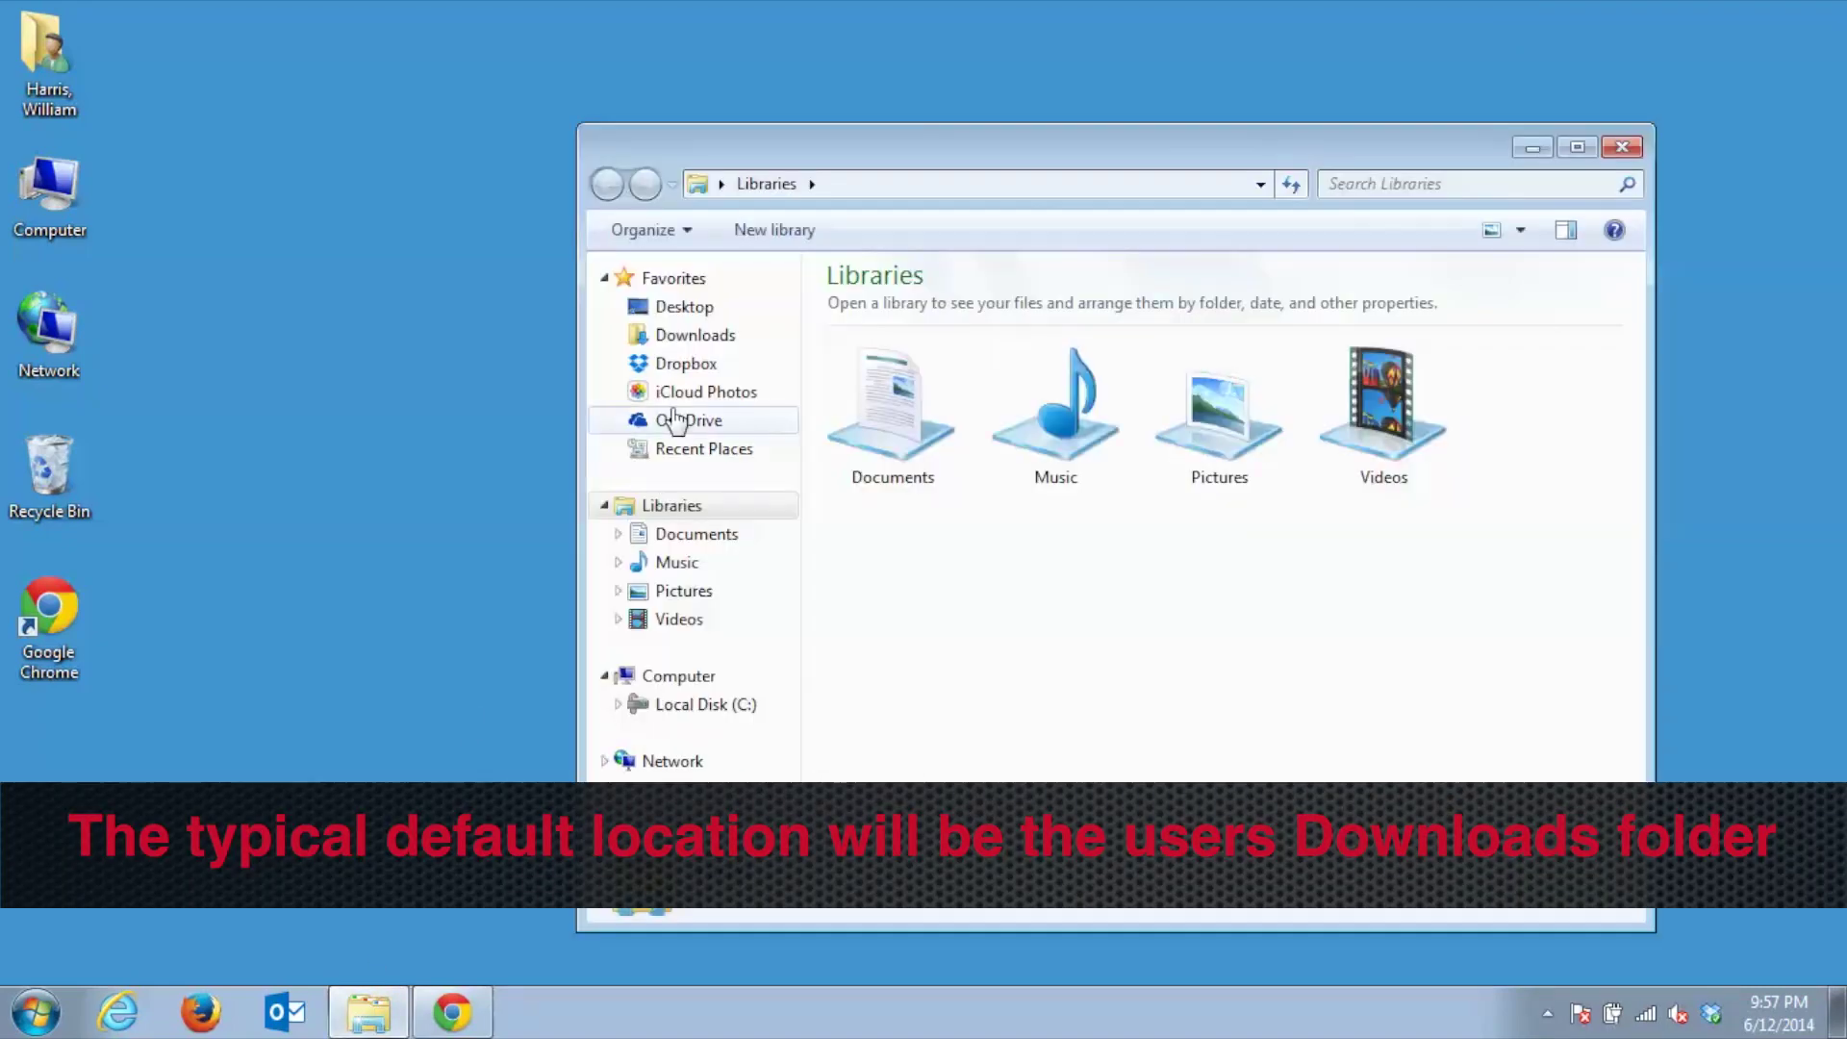
click(709, 352)
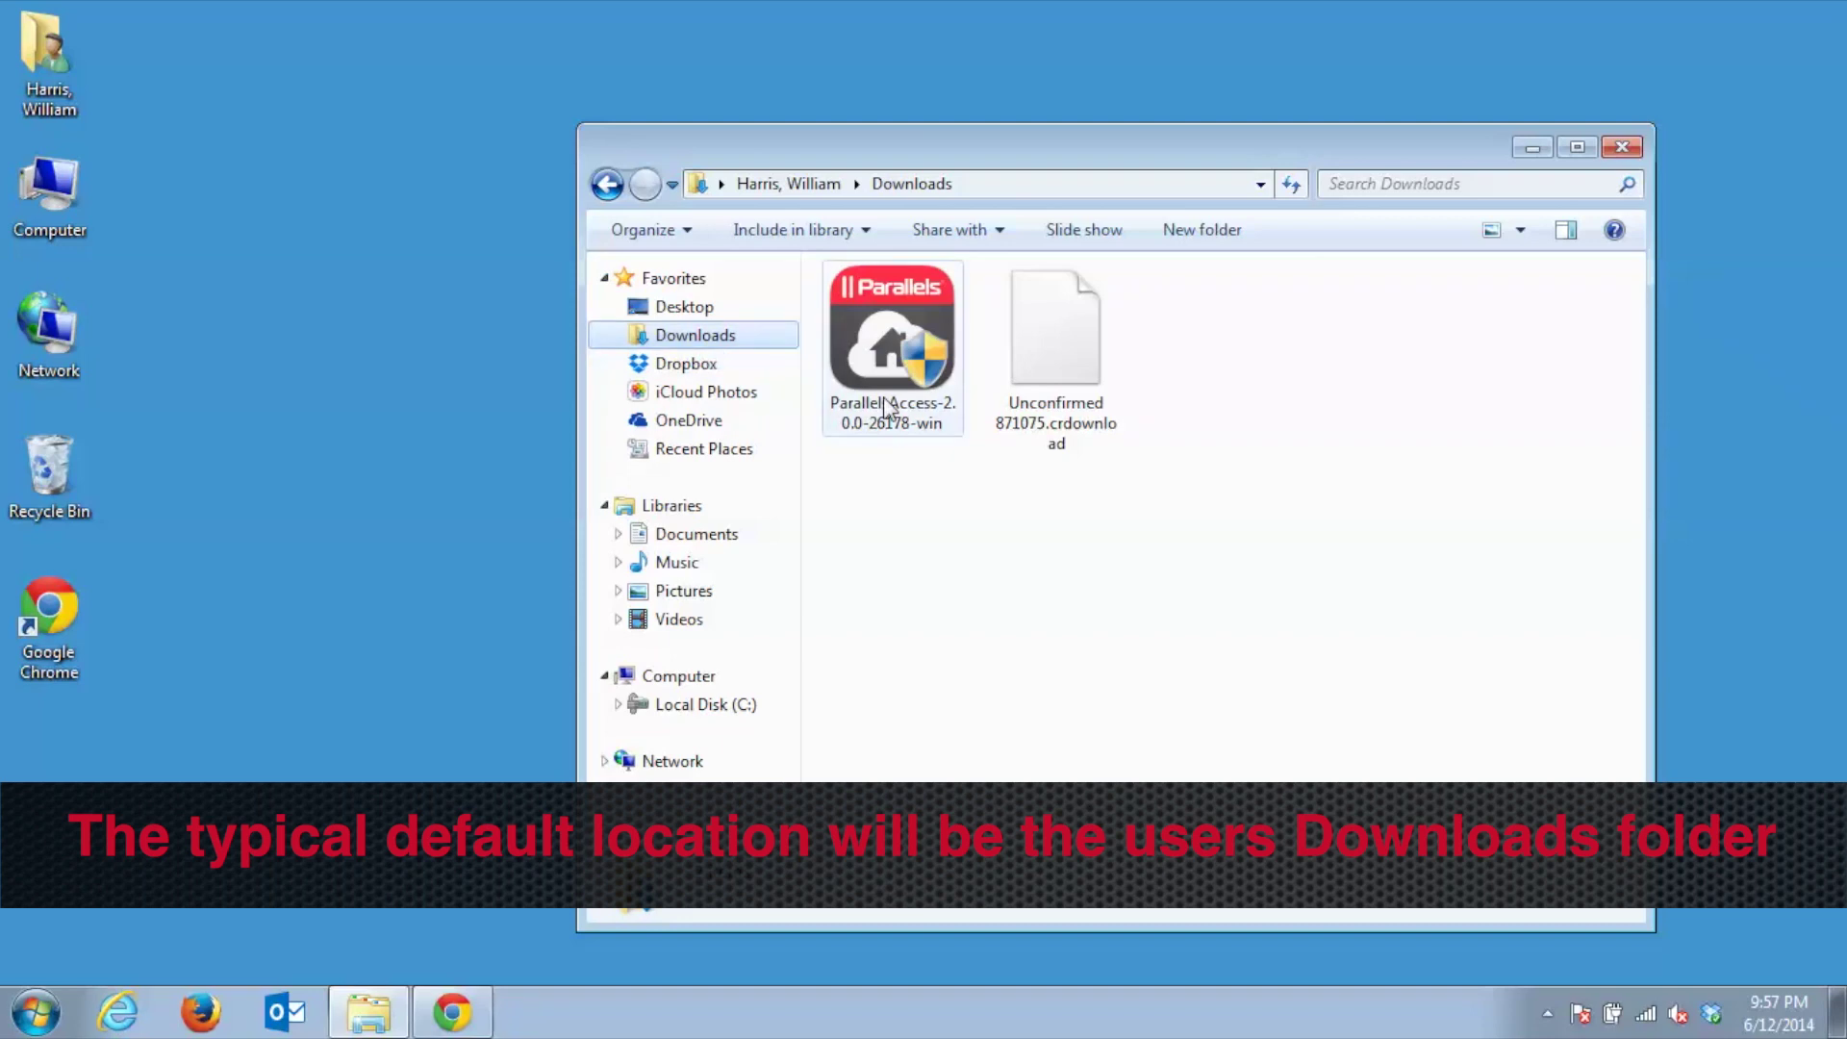
click(890, 358)
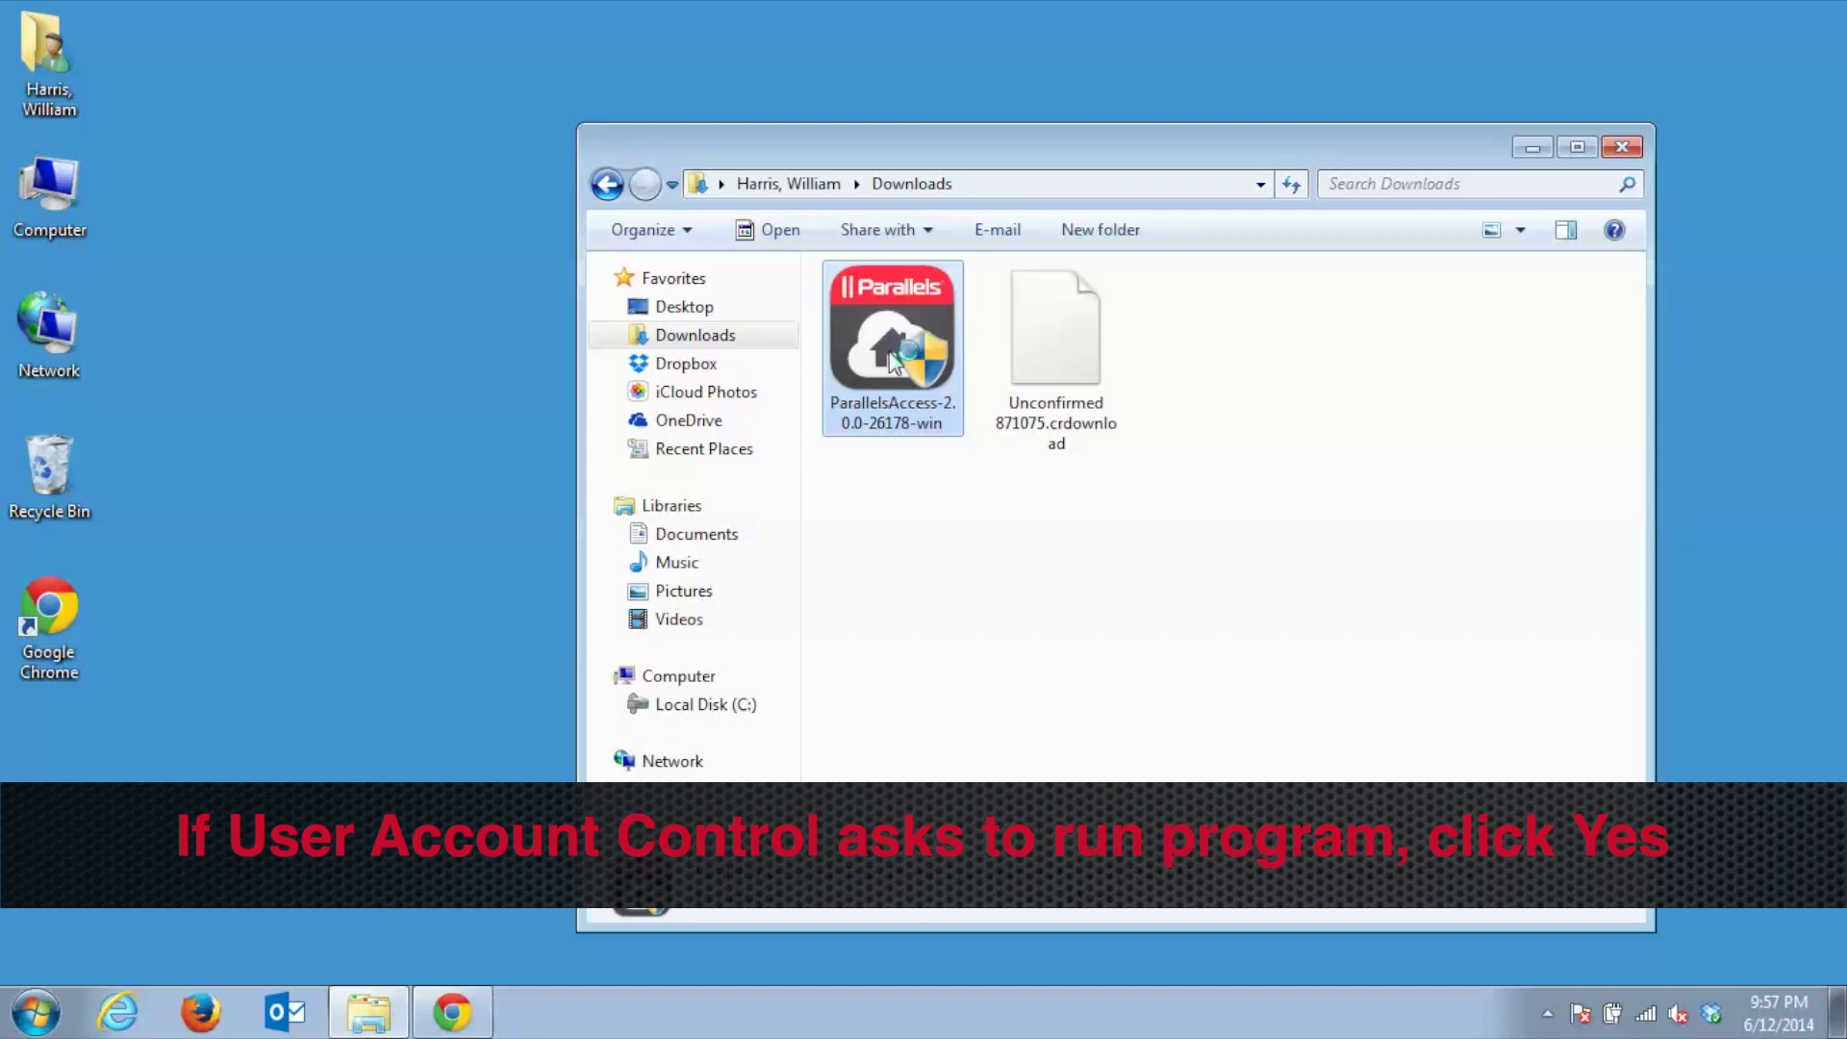
double_click(892, 363)
Allow the installer, confirm the language, accept the license terms, and complete the installation
click(1227, 604)
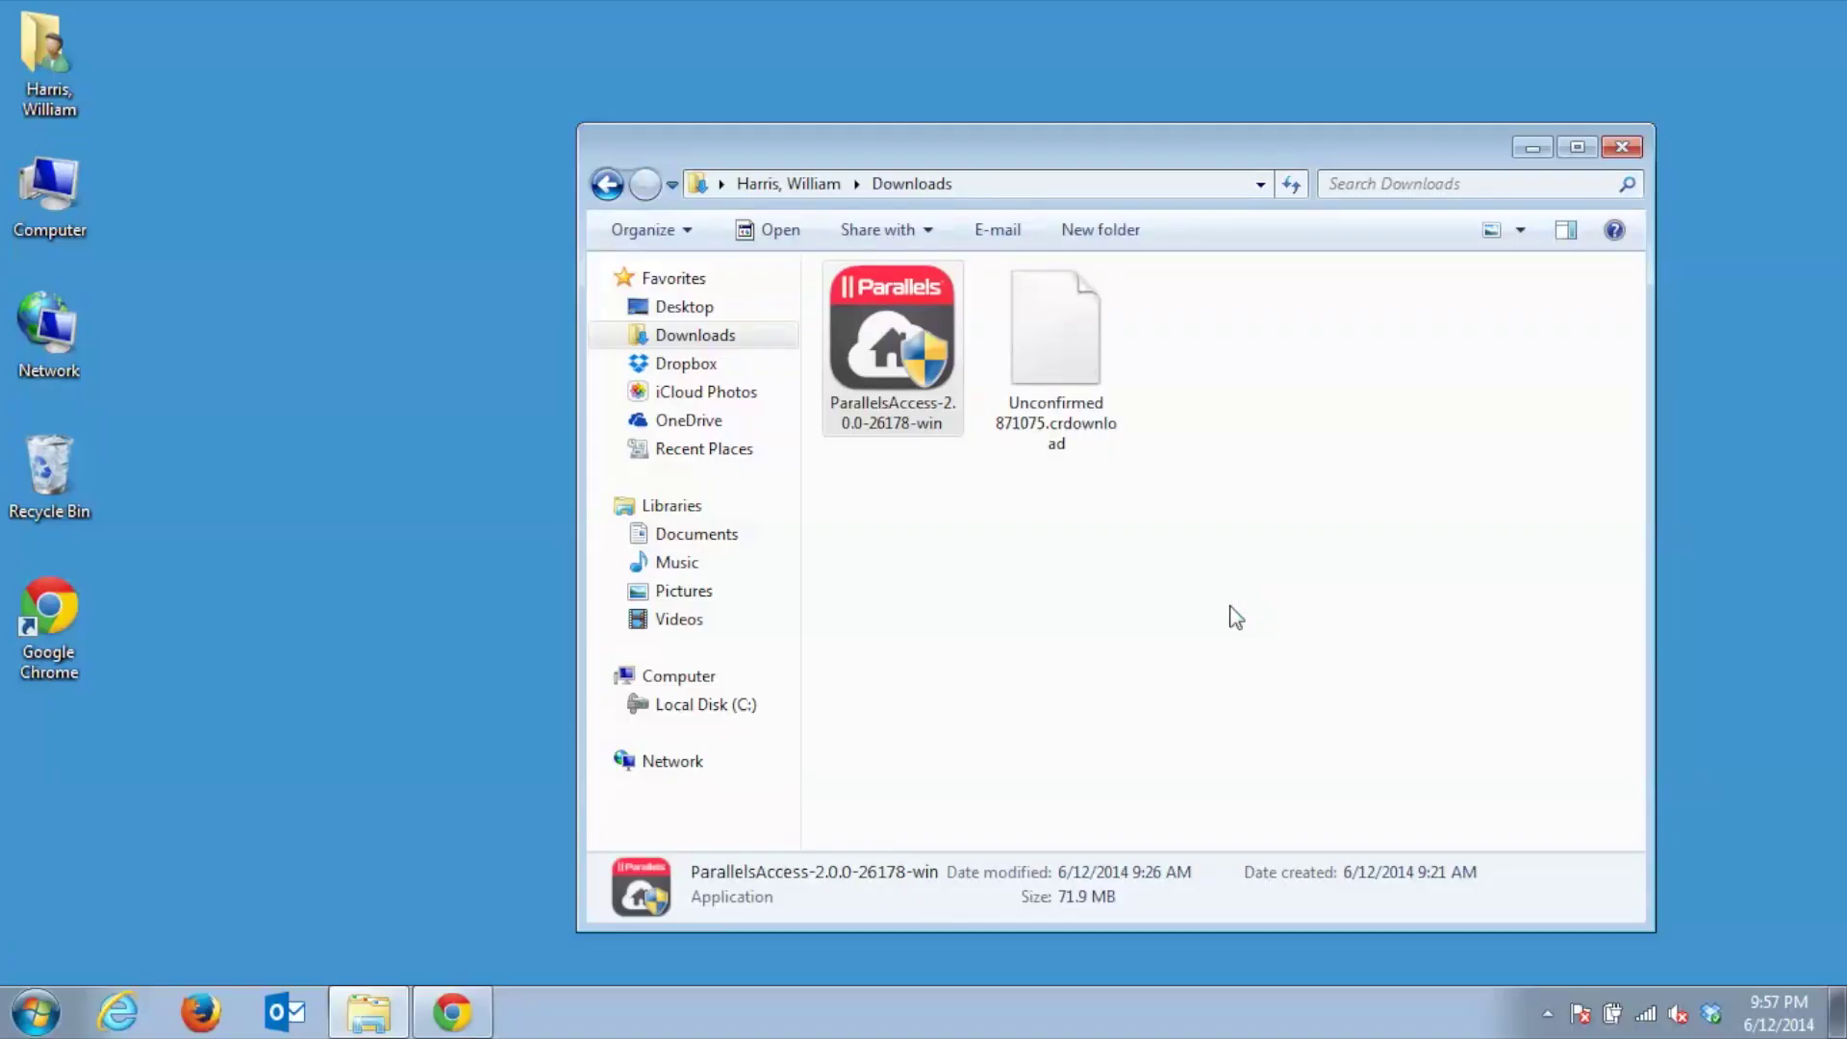
click(1035, 564)
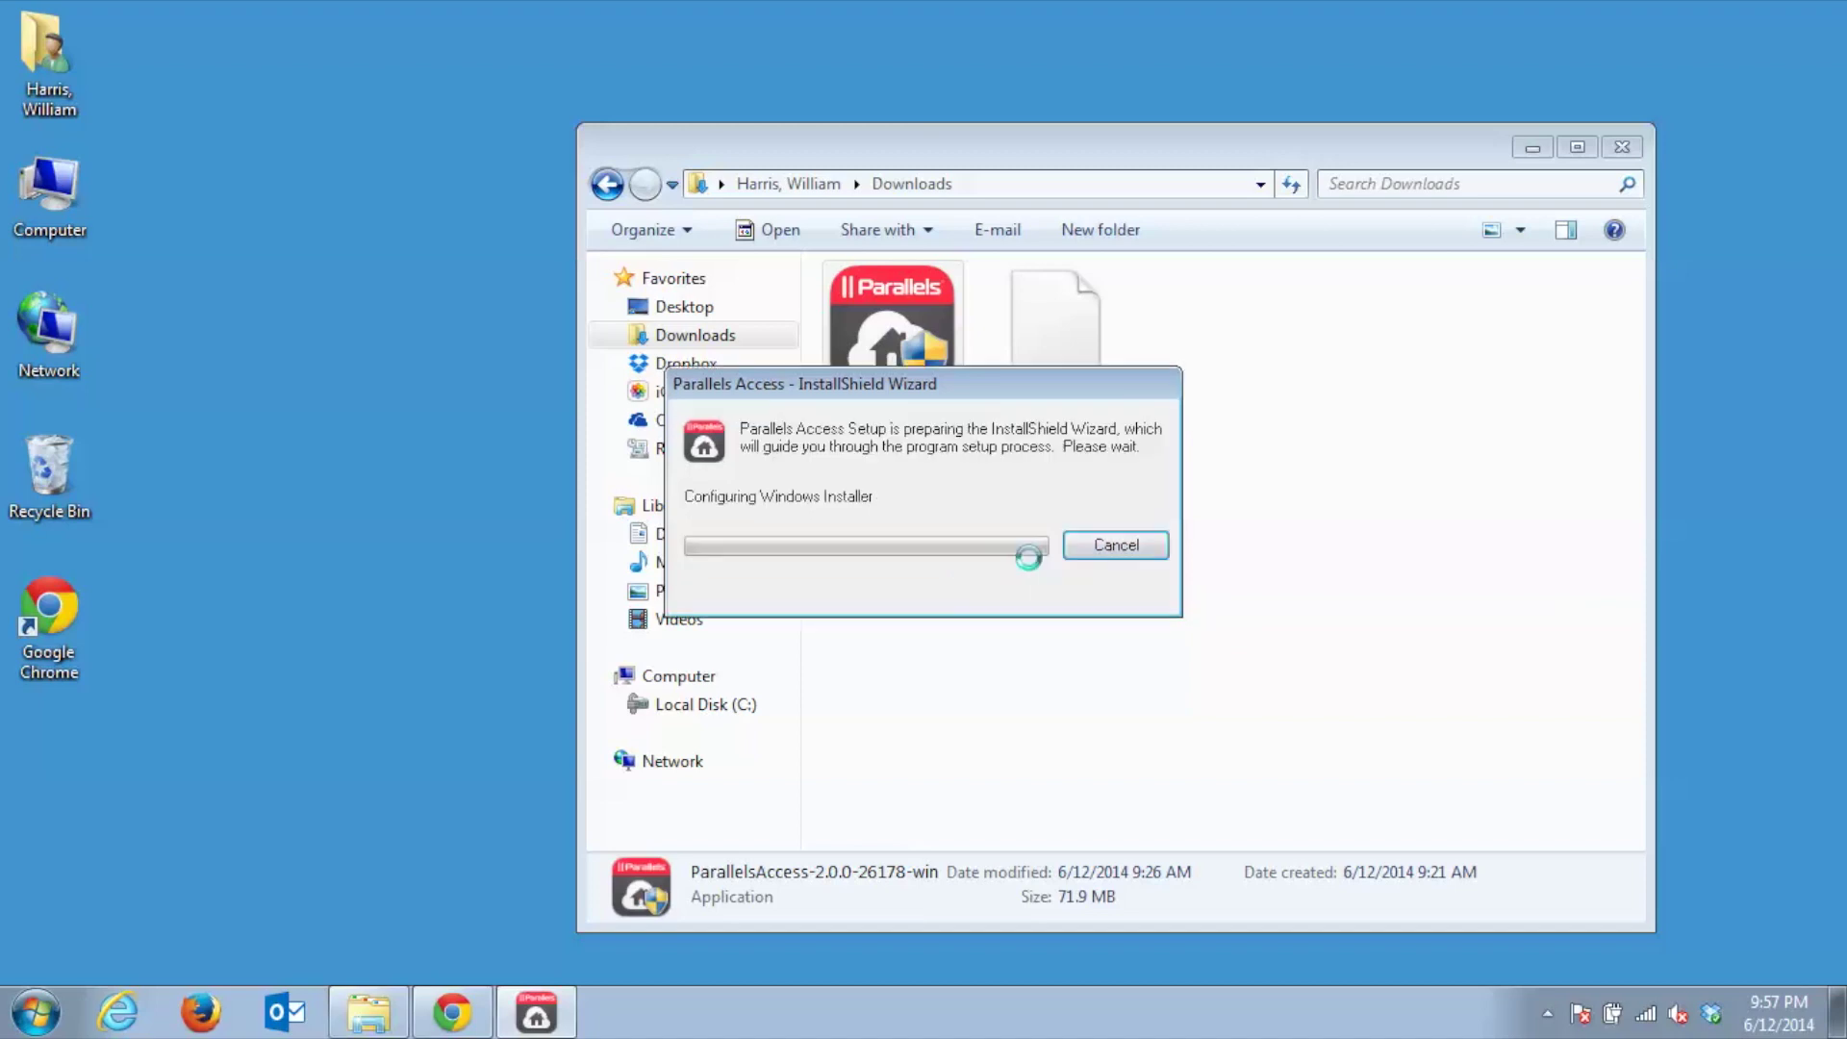
click(1626, 146)
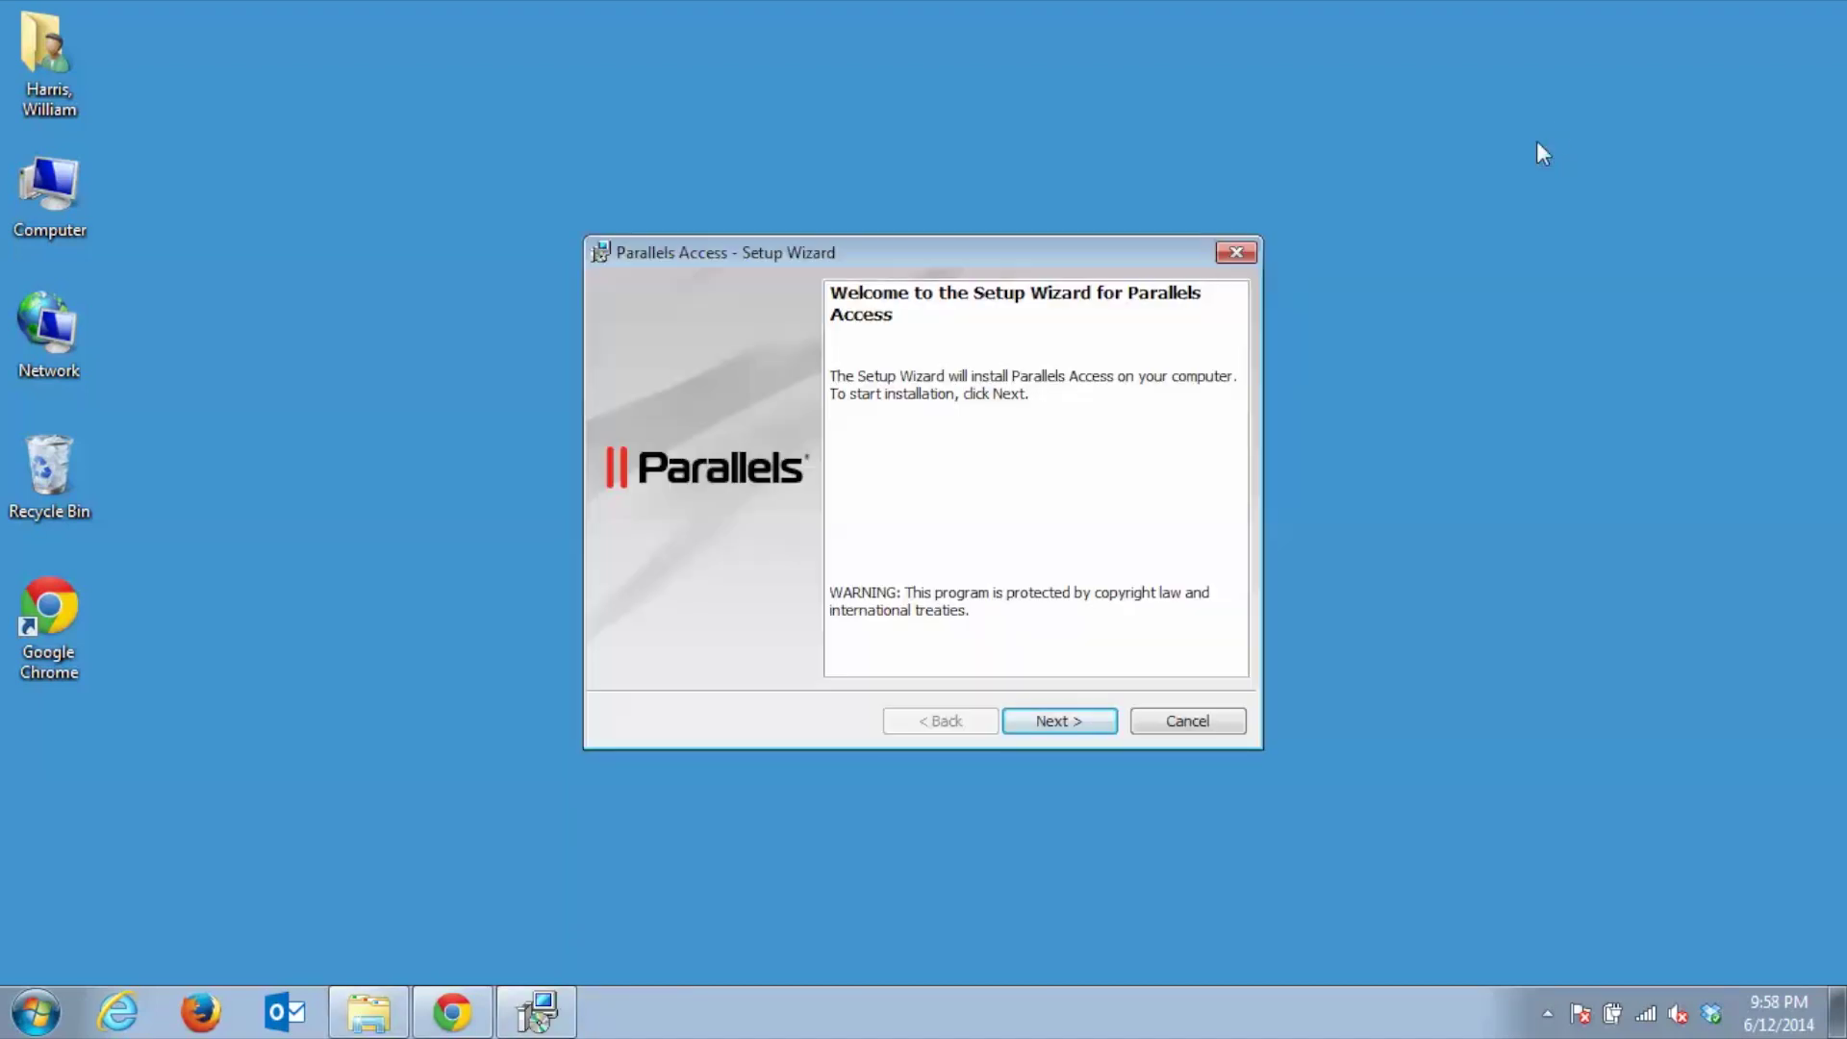
click(1077, 717)
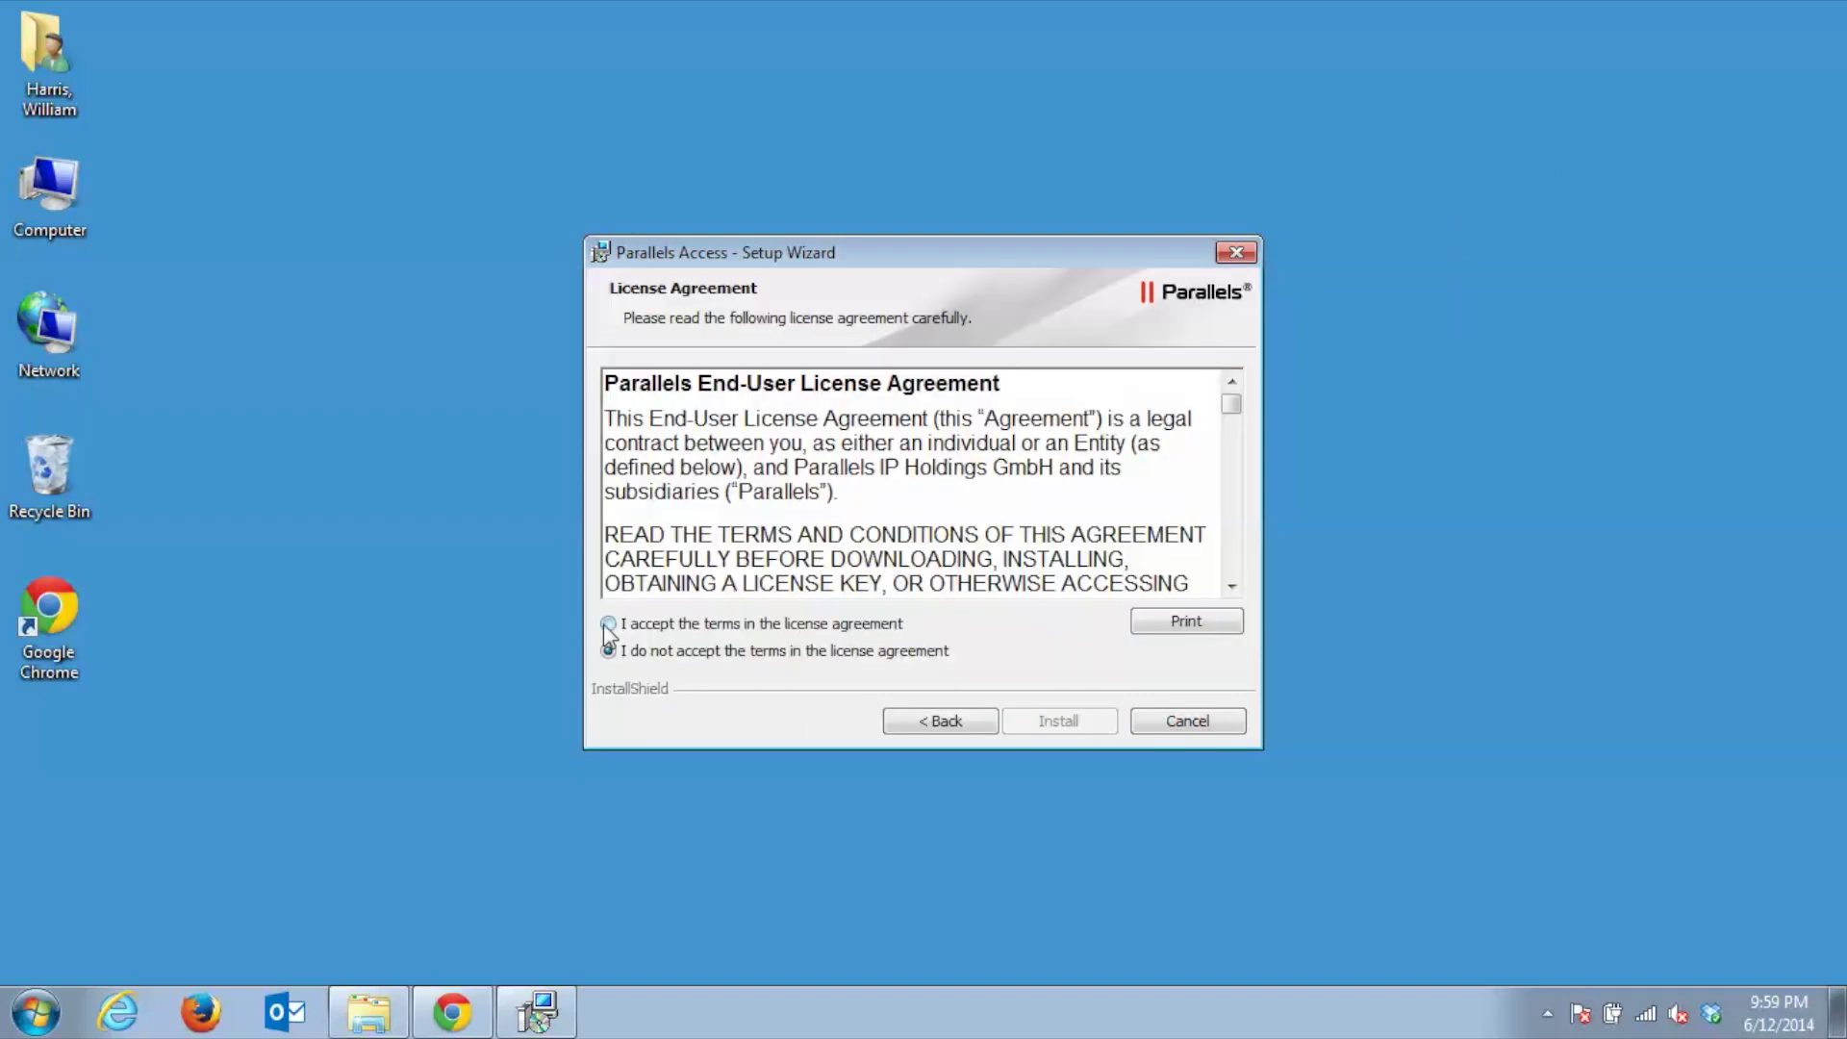
click(608, 623)
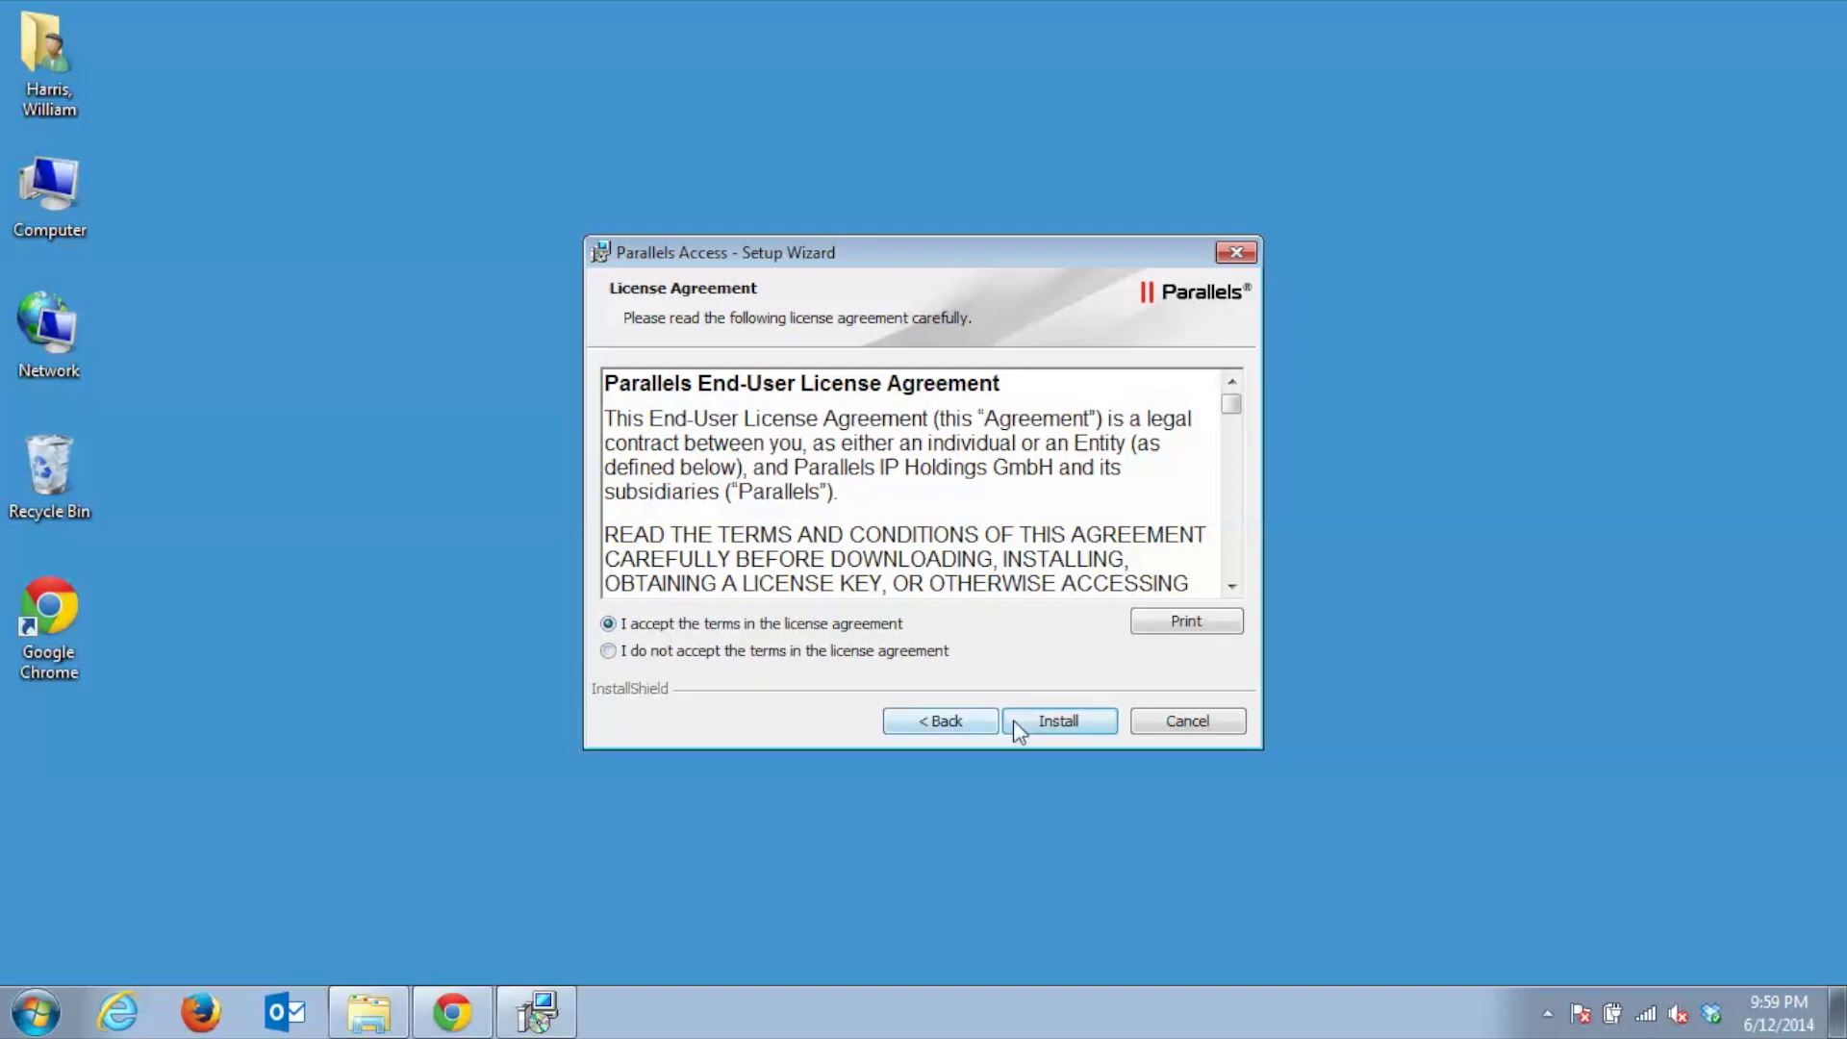
click(1037, 722)
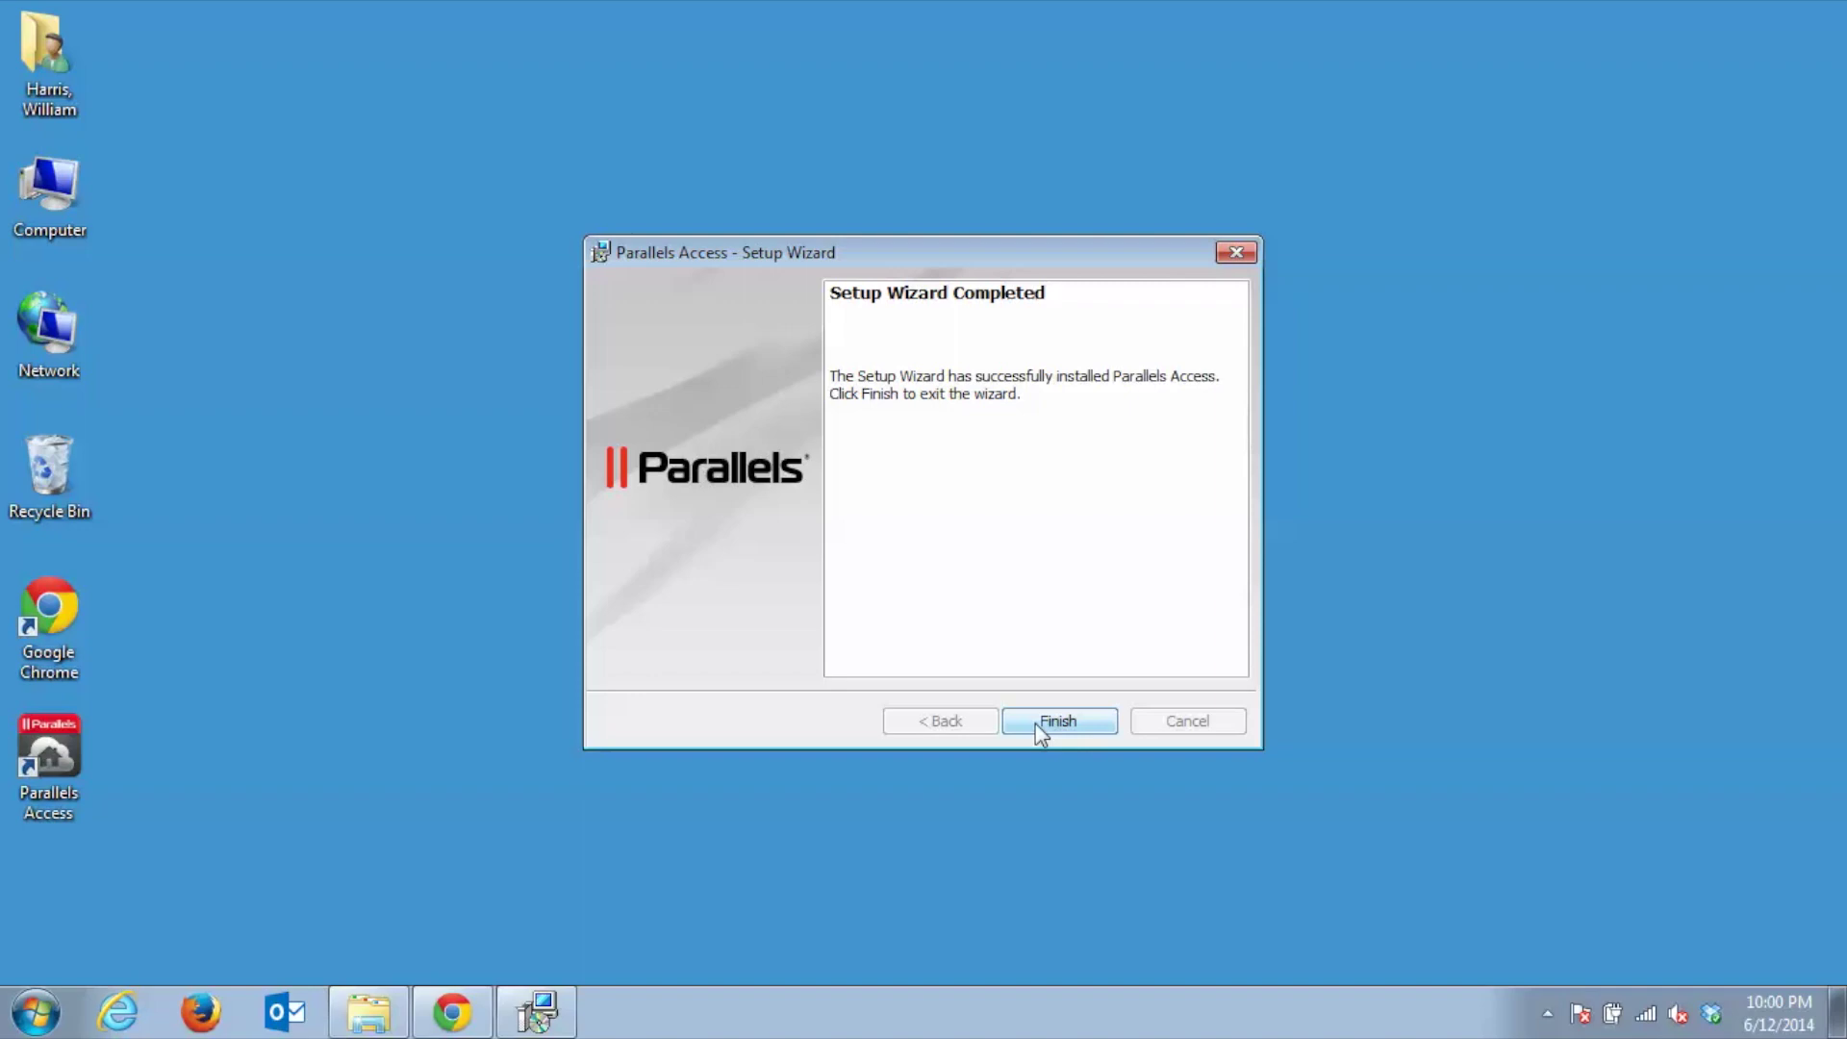
click(1045, 722)
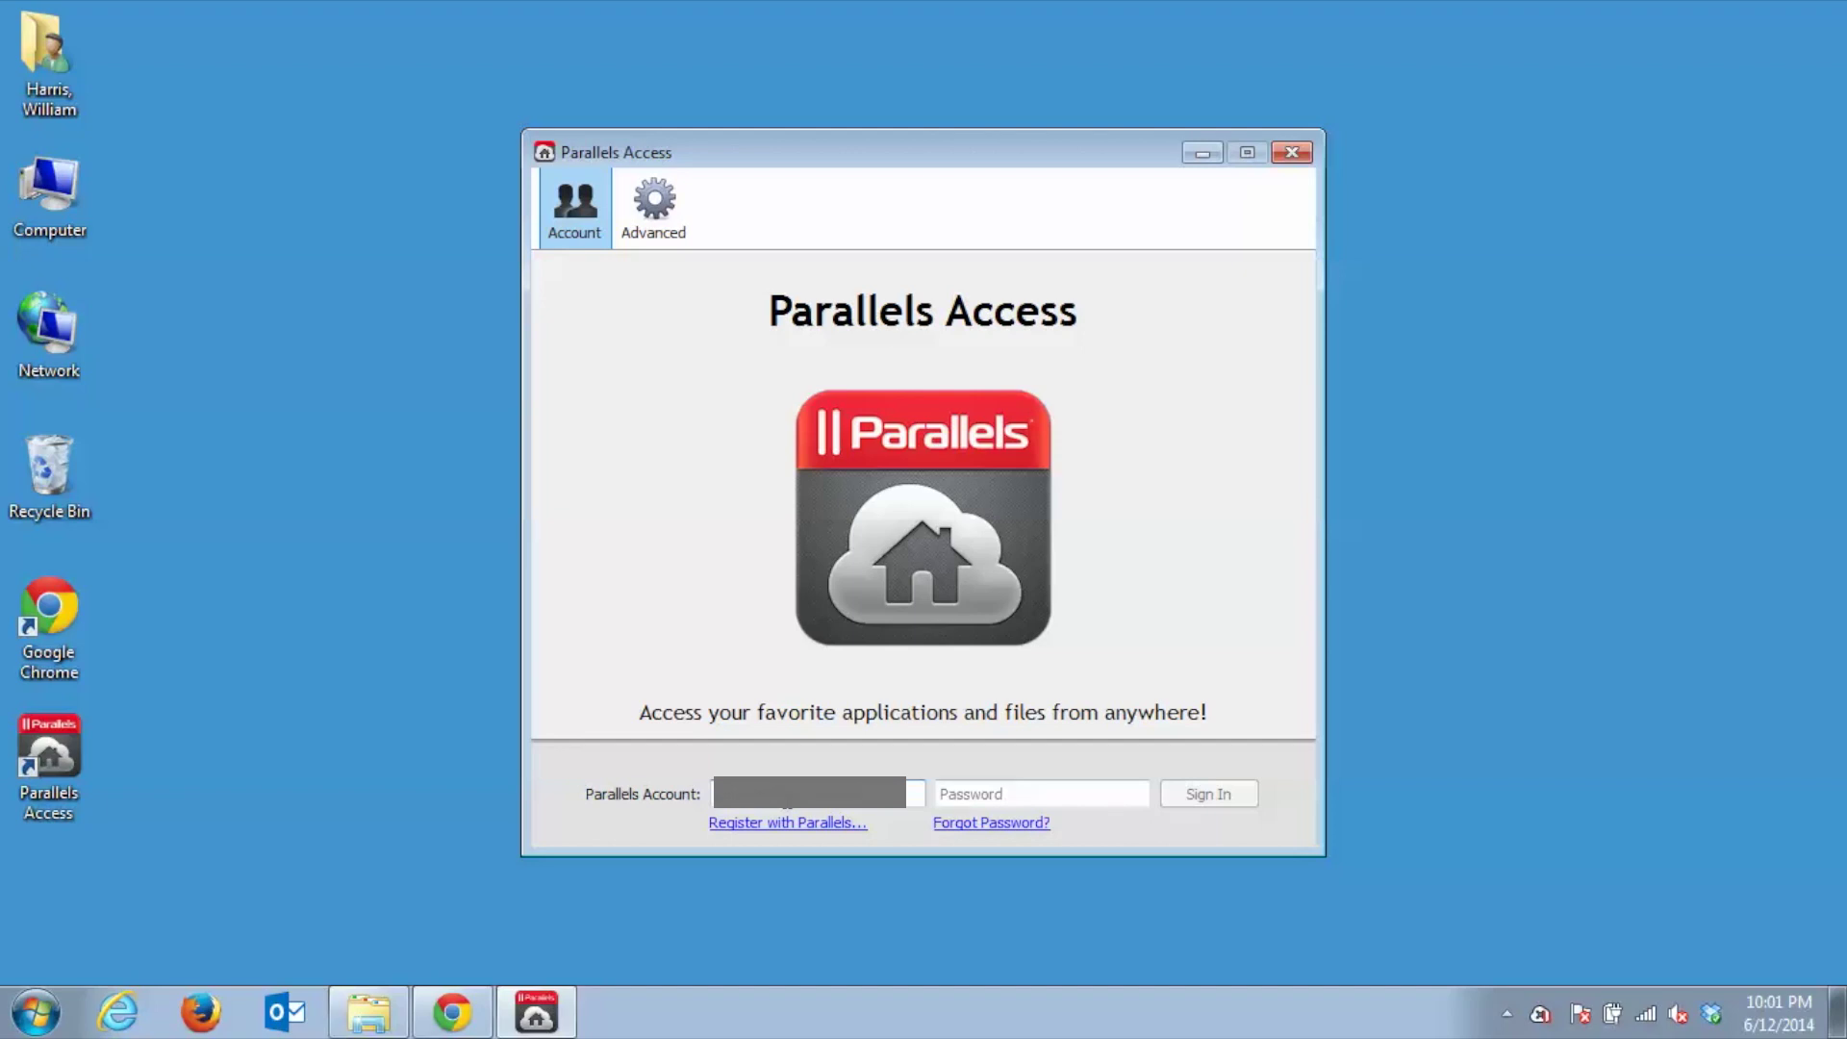
Enter the account password in the PC agent so 946031-ROC becomes Accessible
key(Tab)
text(••••••••)
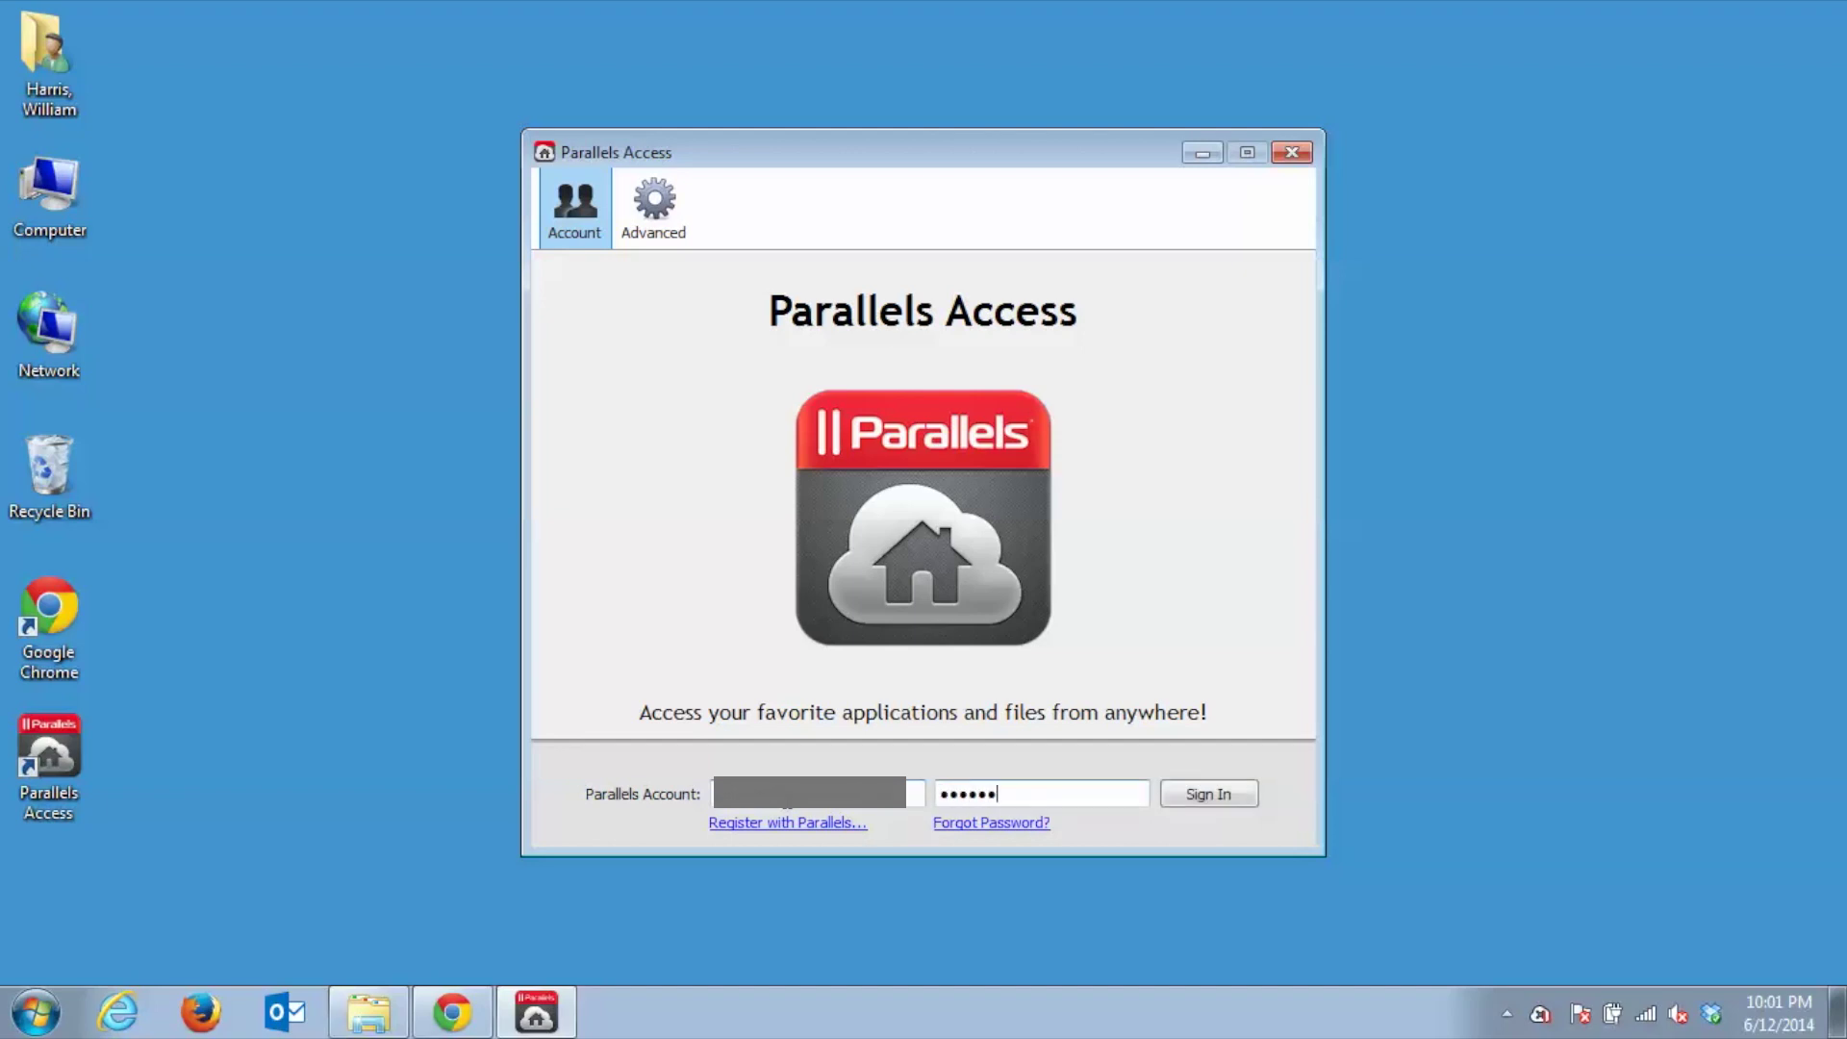
text(••)
key(Return)
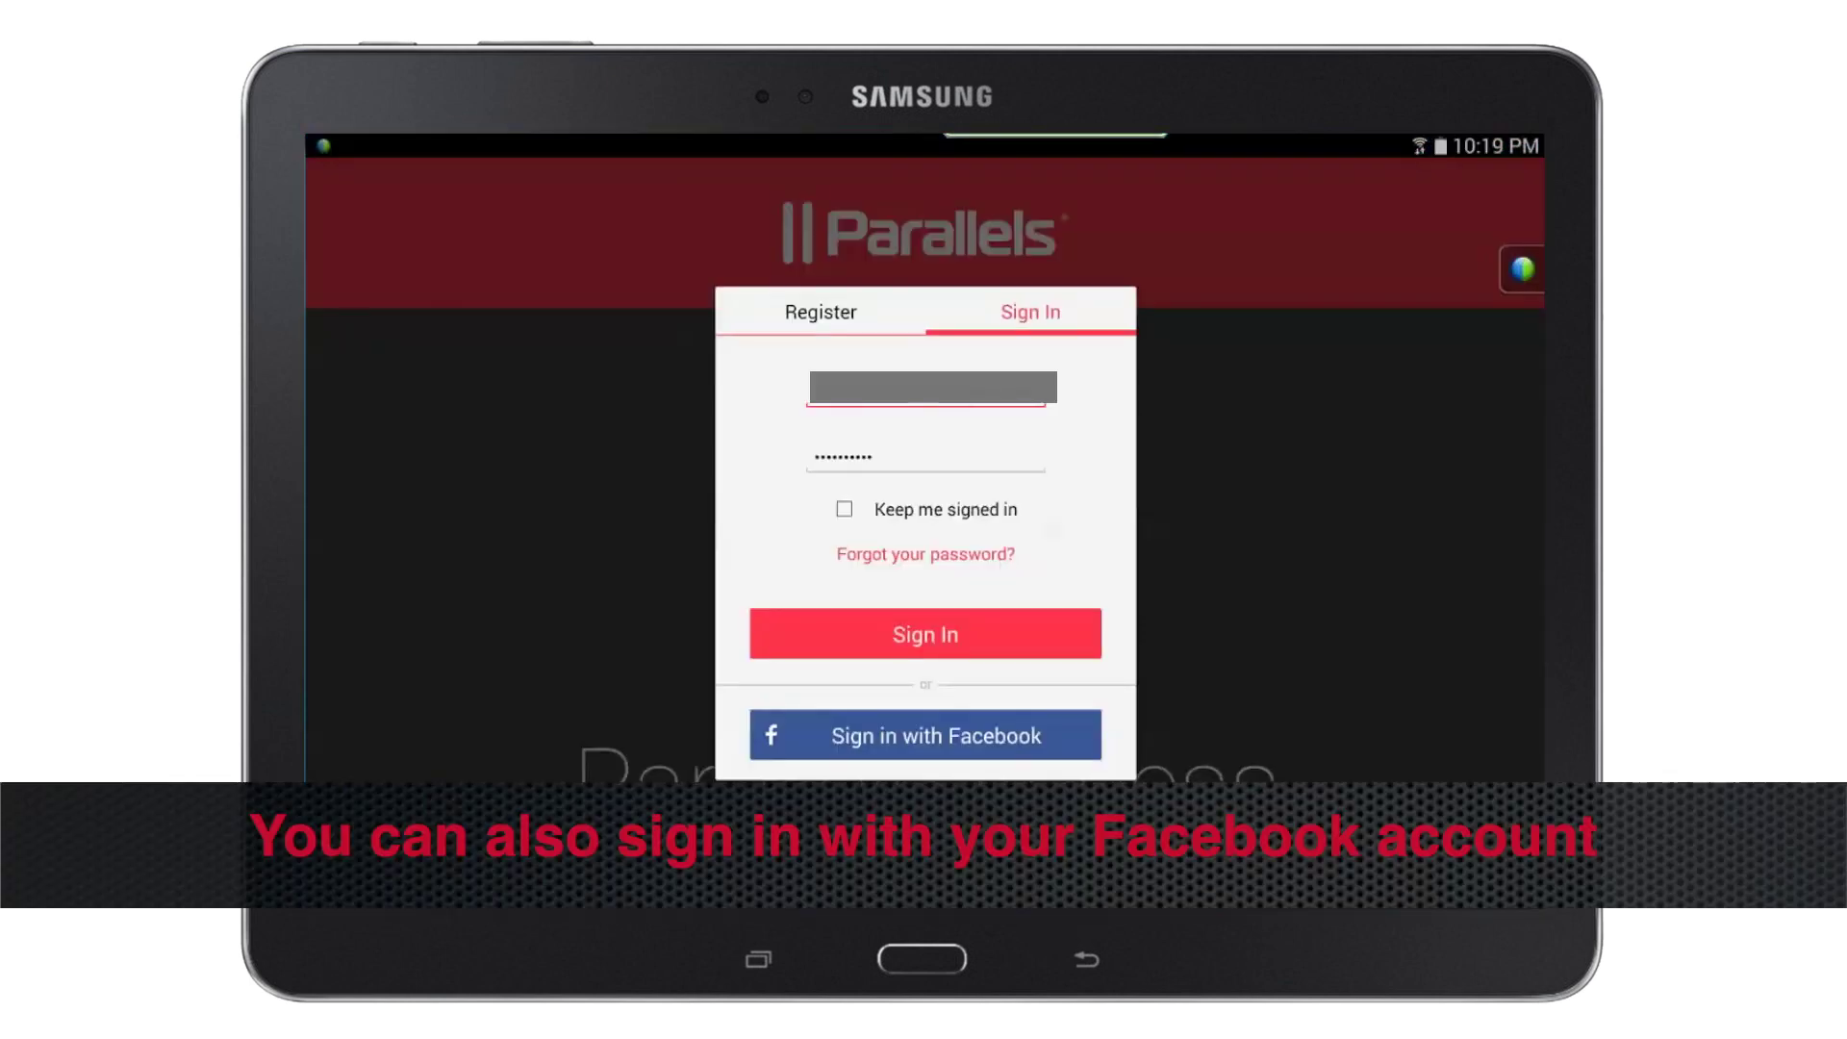
Sign in on the tablet with Keep me signed in checked, then swipe to the next computers page
click(872, 457)
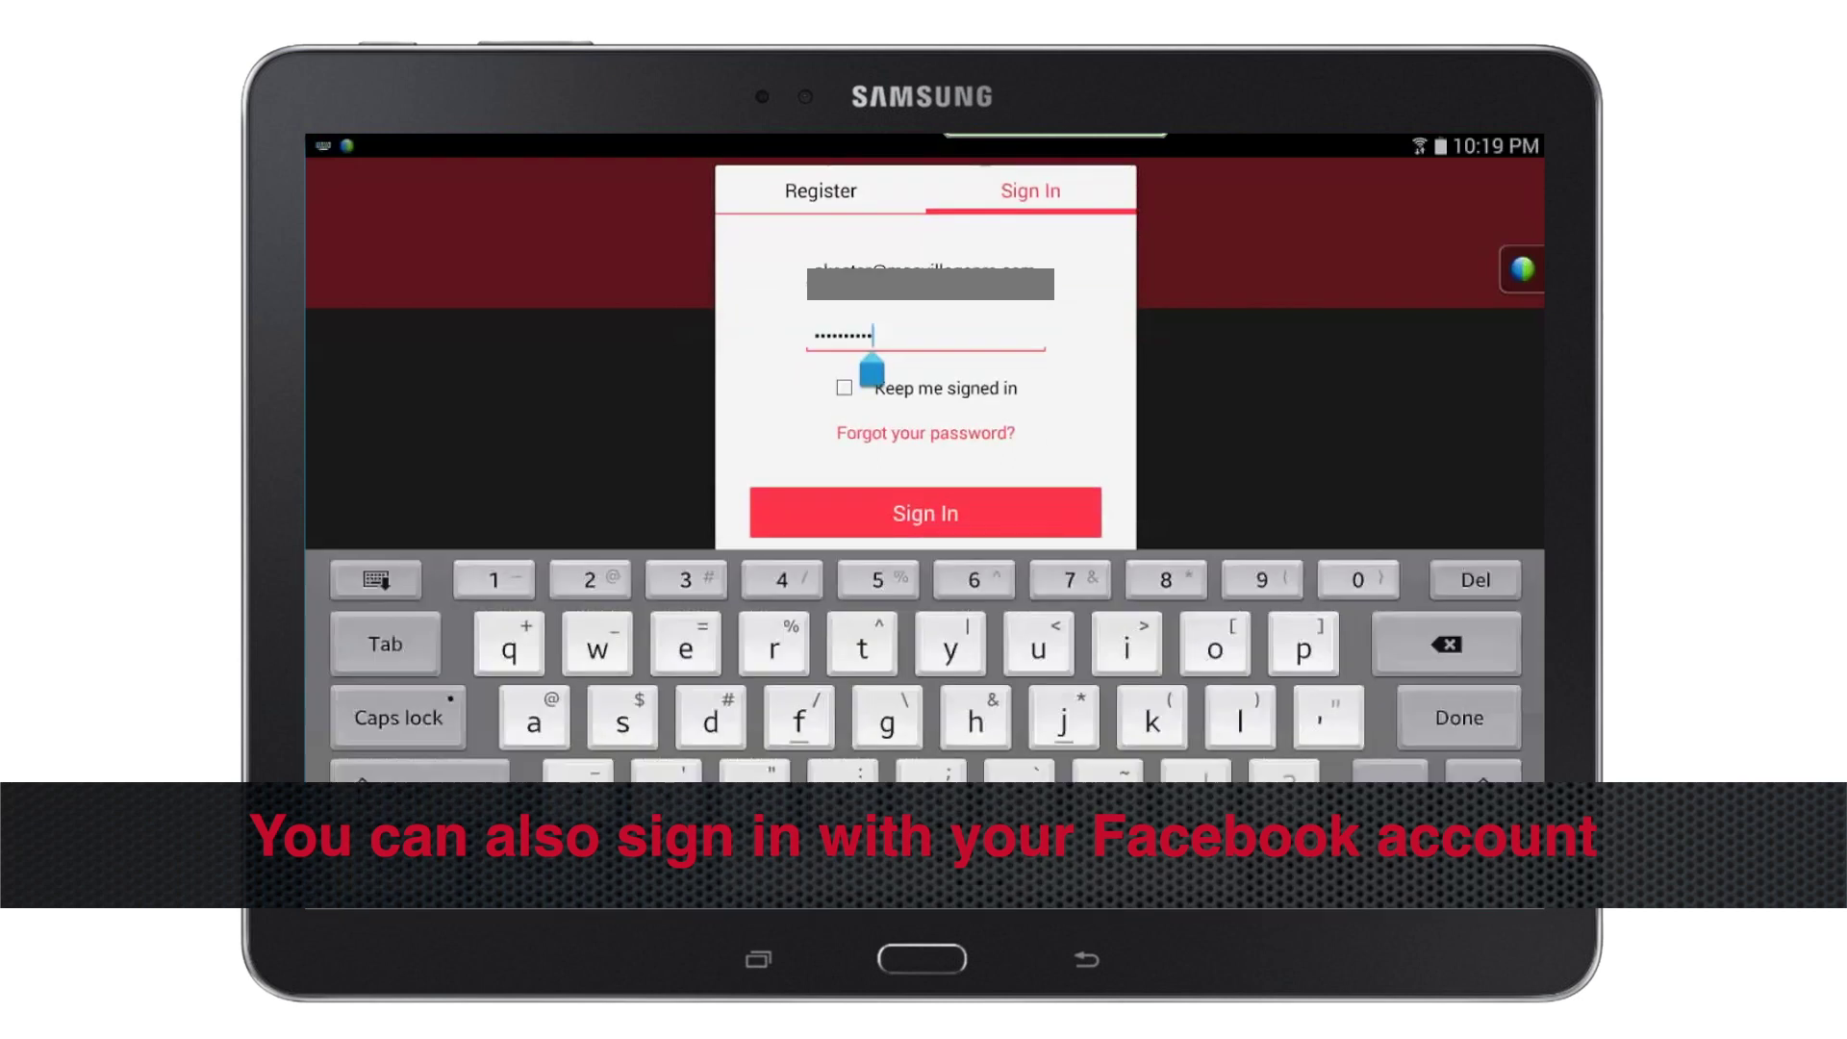
click(843, 387)
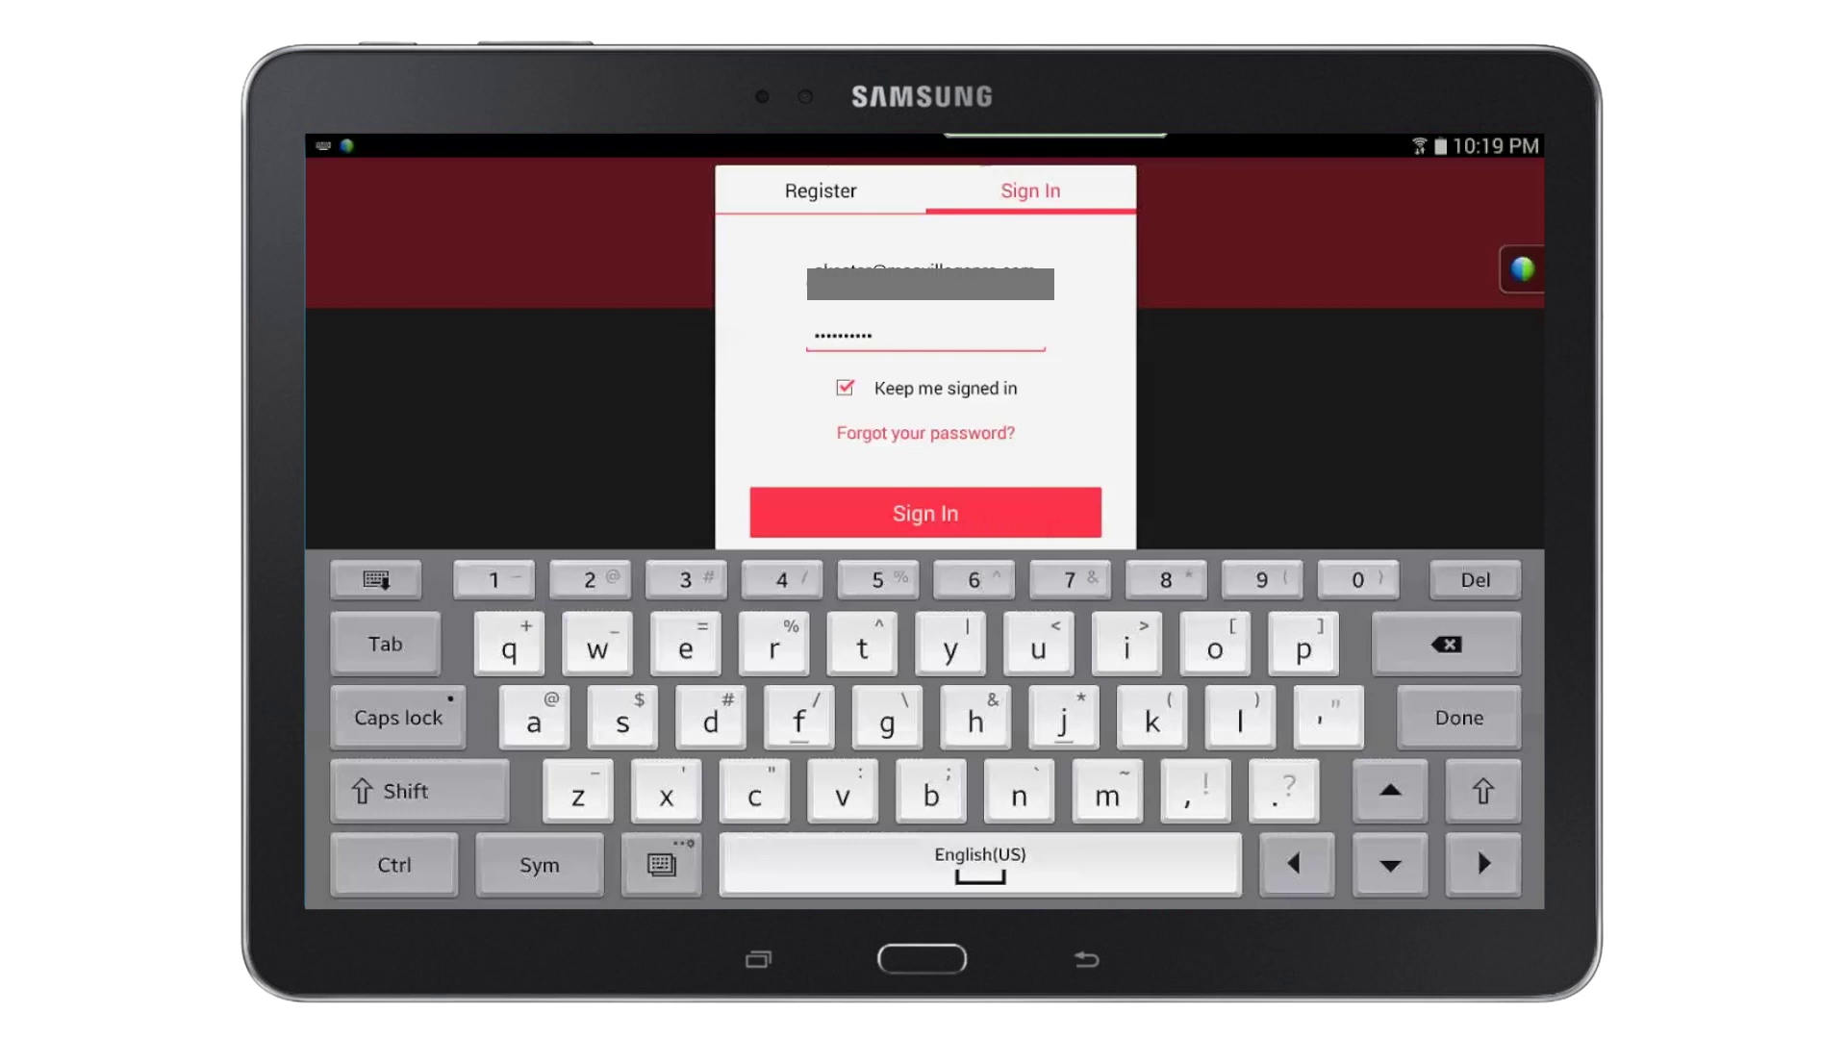
click(1006, 516)
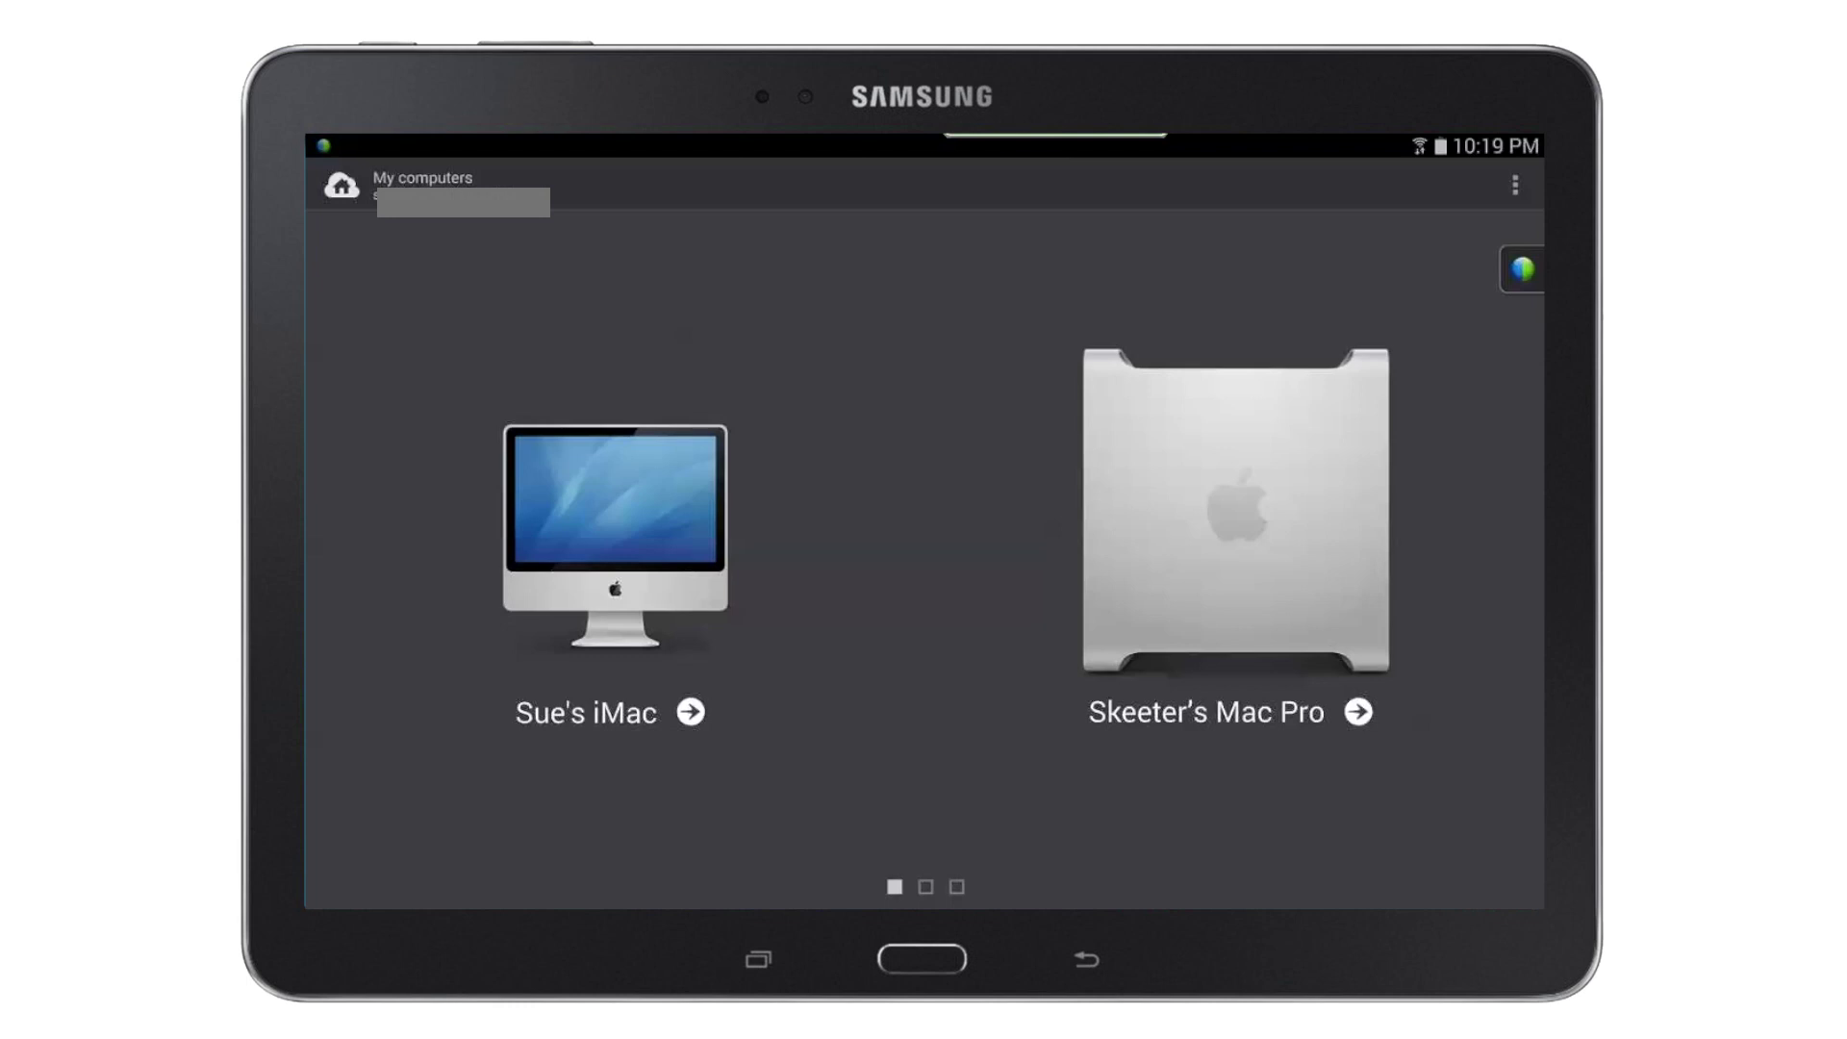
drag(1058, 800, 950, 800)
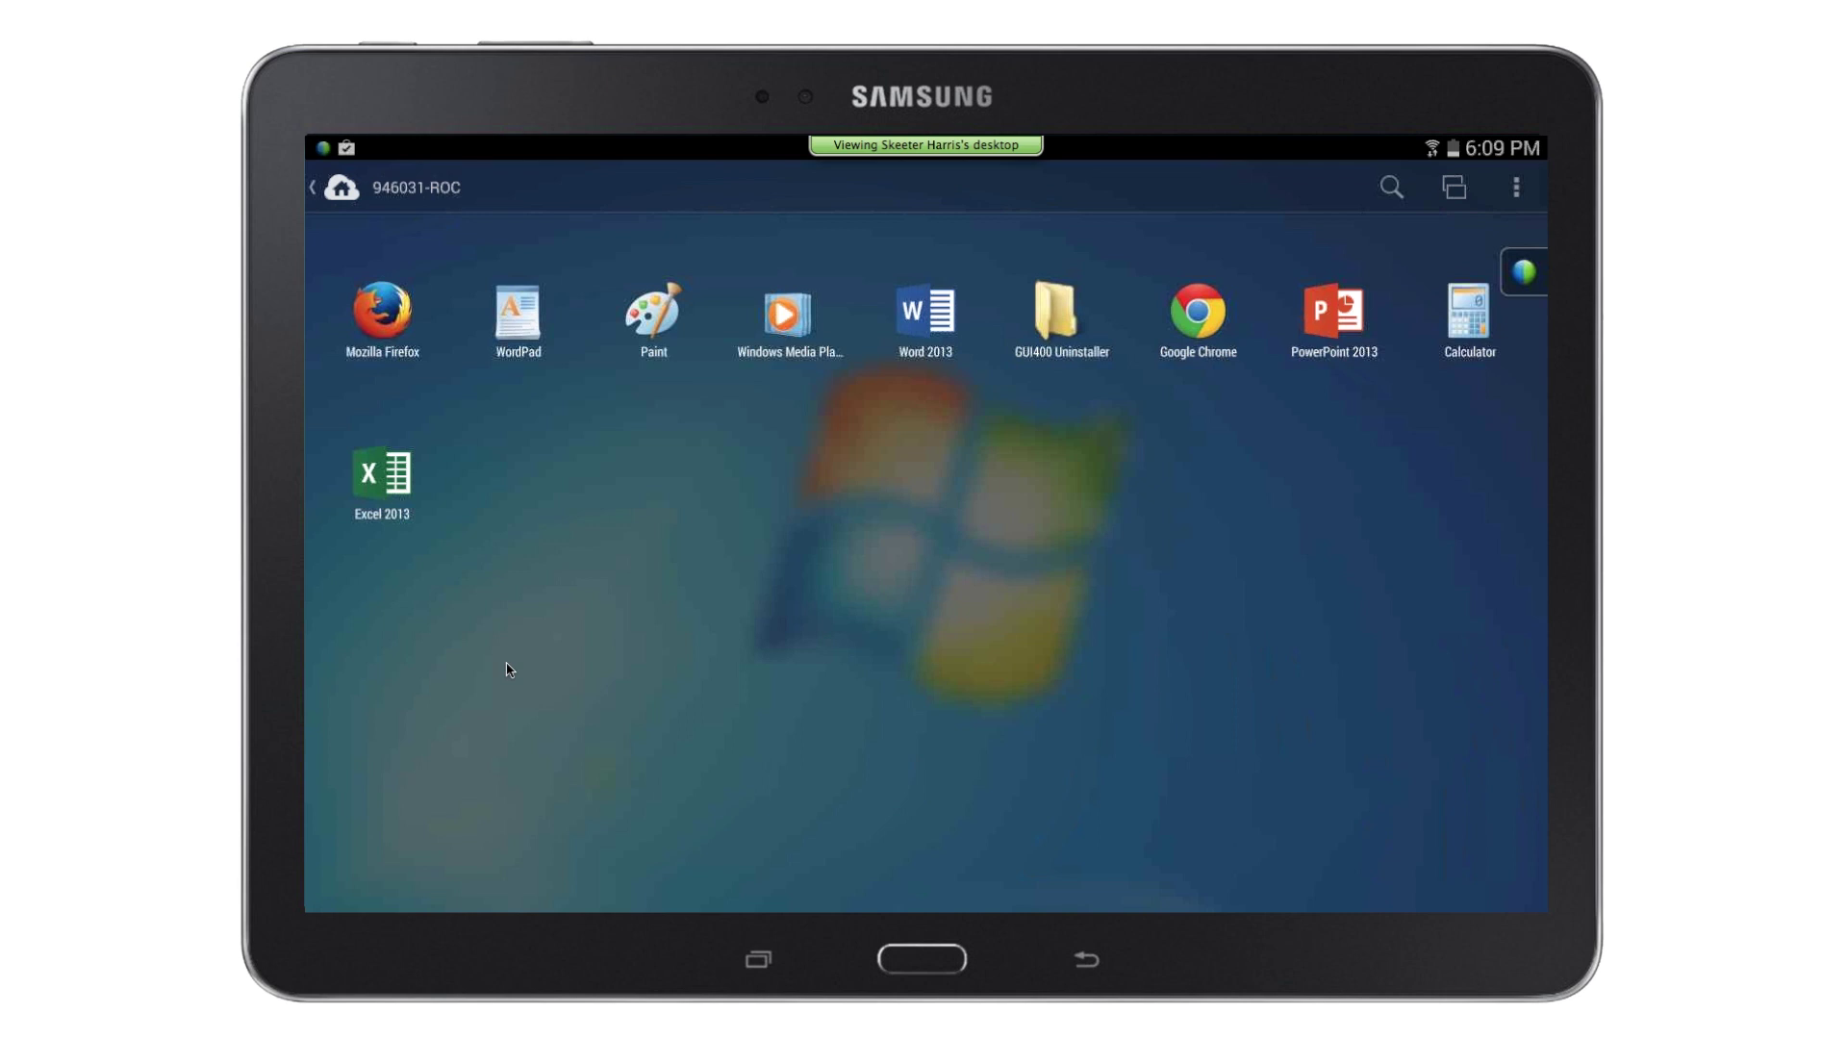
Return to My computers and open the subscription details showing expiry on June 23, 2015
click(386, 187)
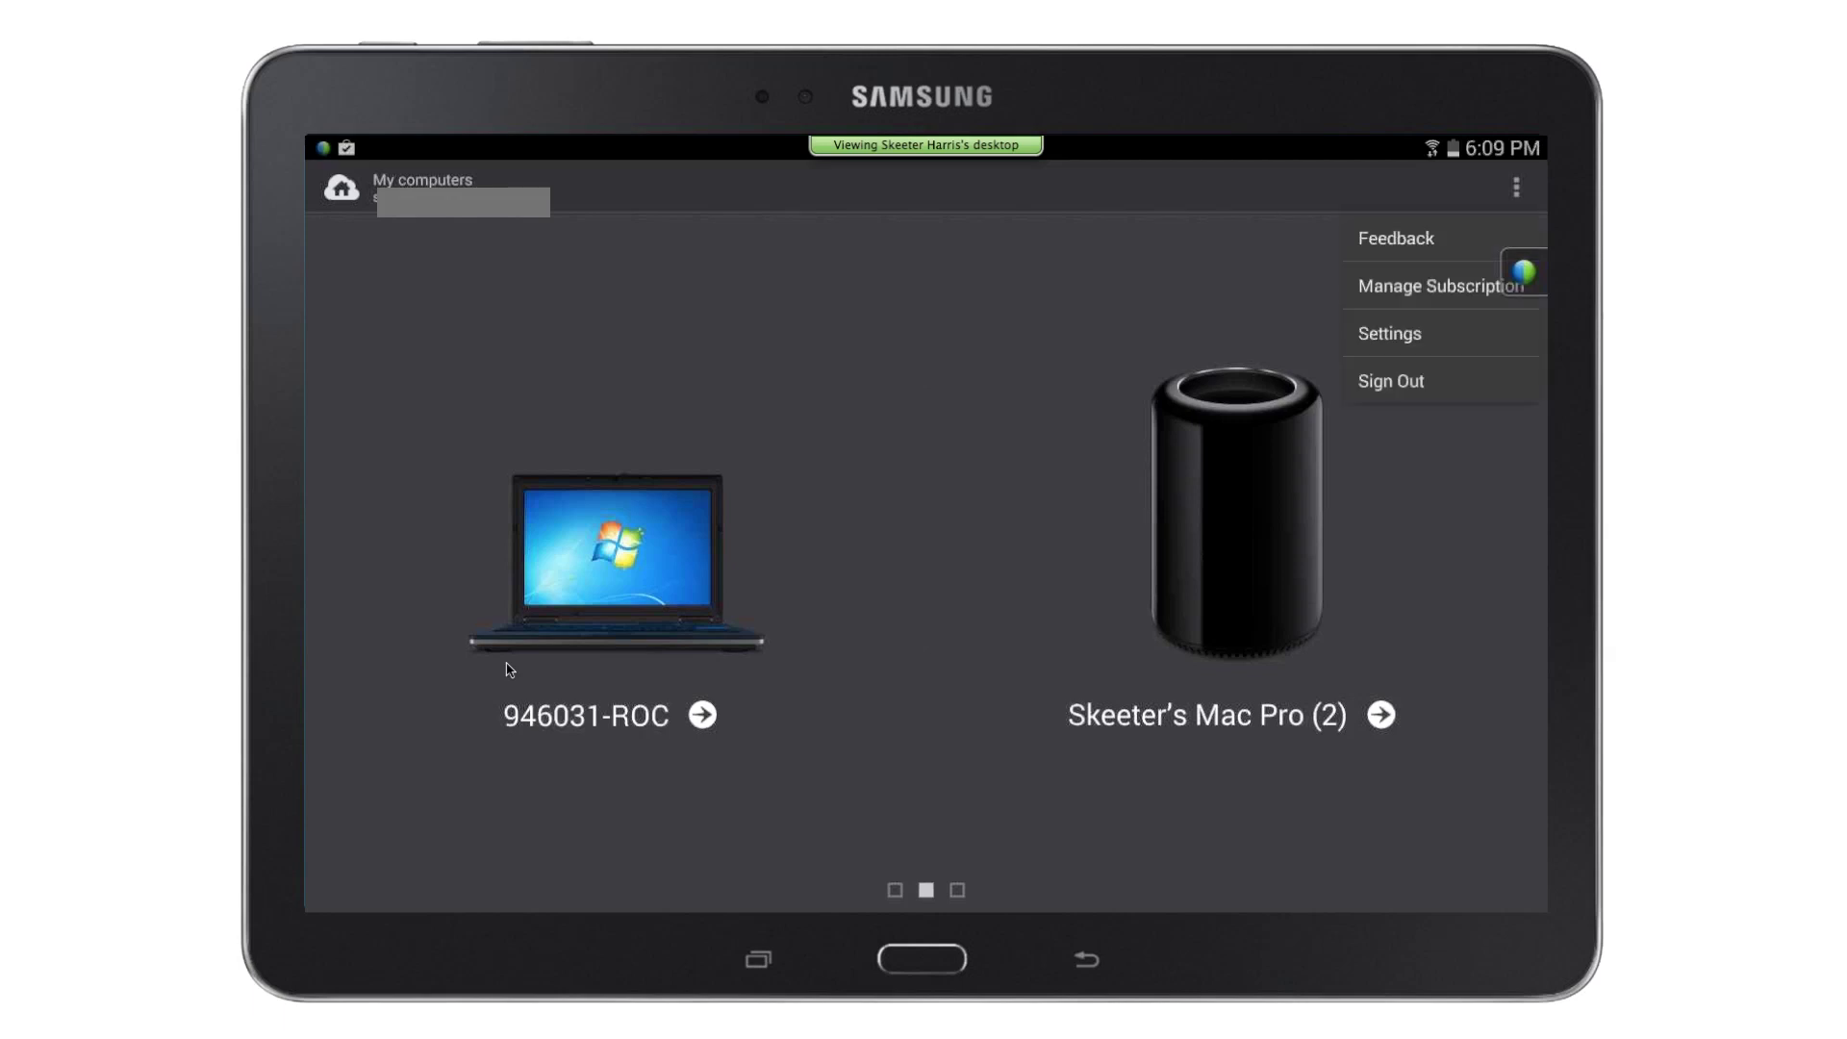
click(1524, 273)
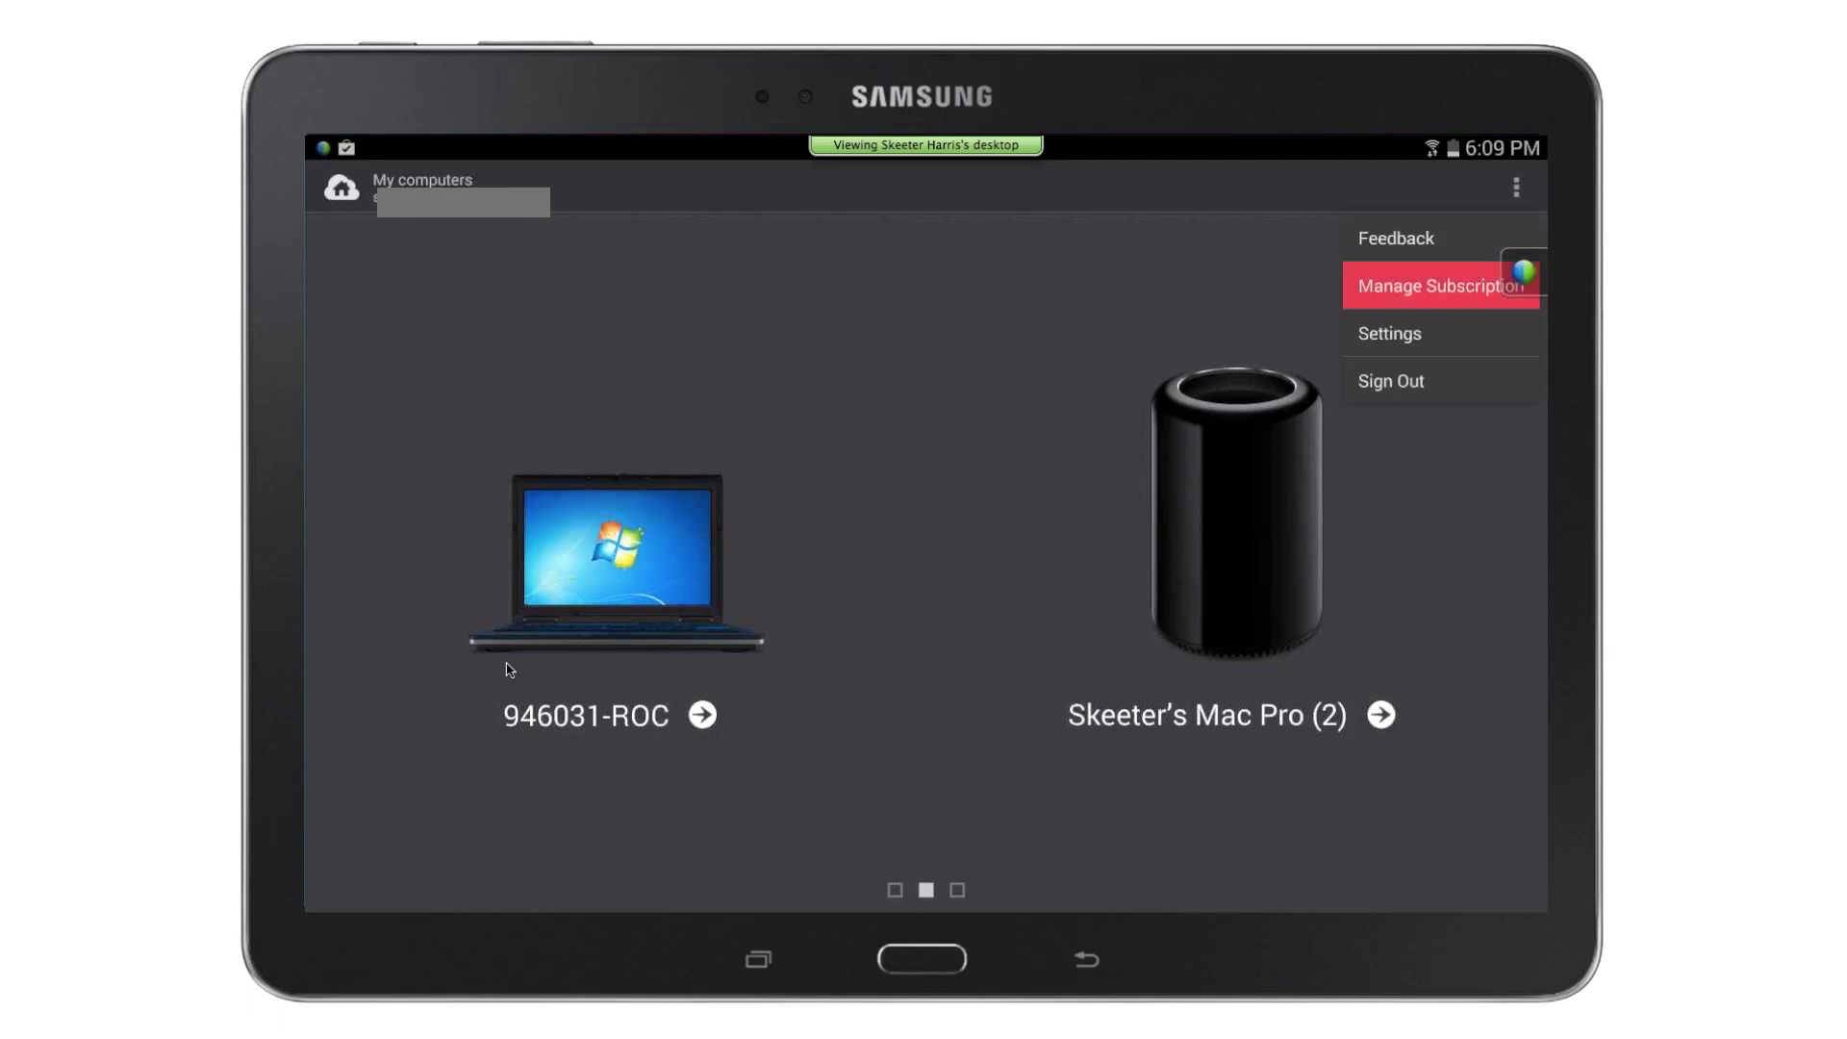